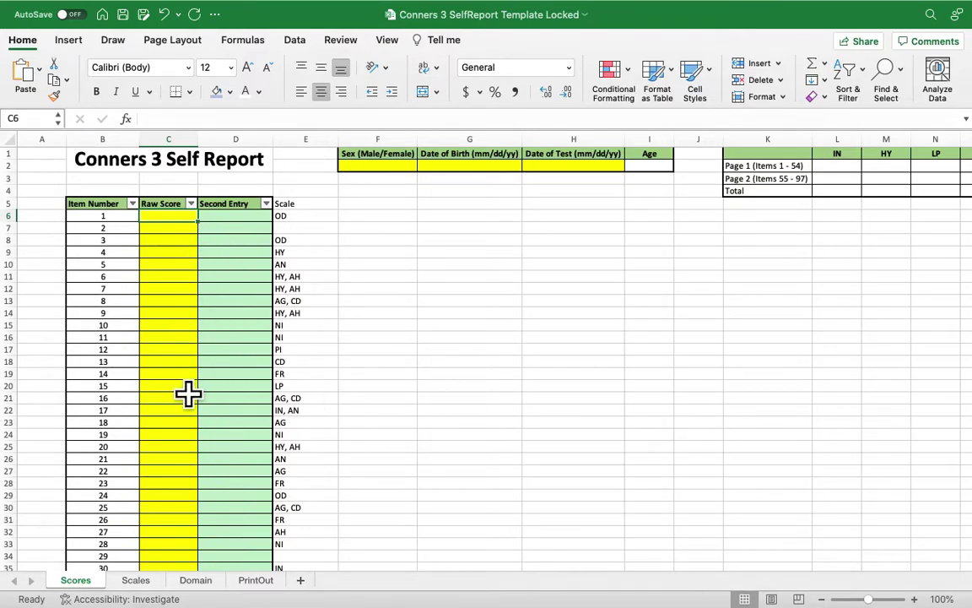
scroll(189, 392, "down", 5)
scroll(187, 263, "down", 7)
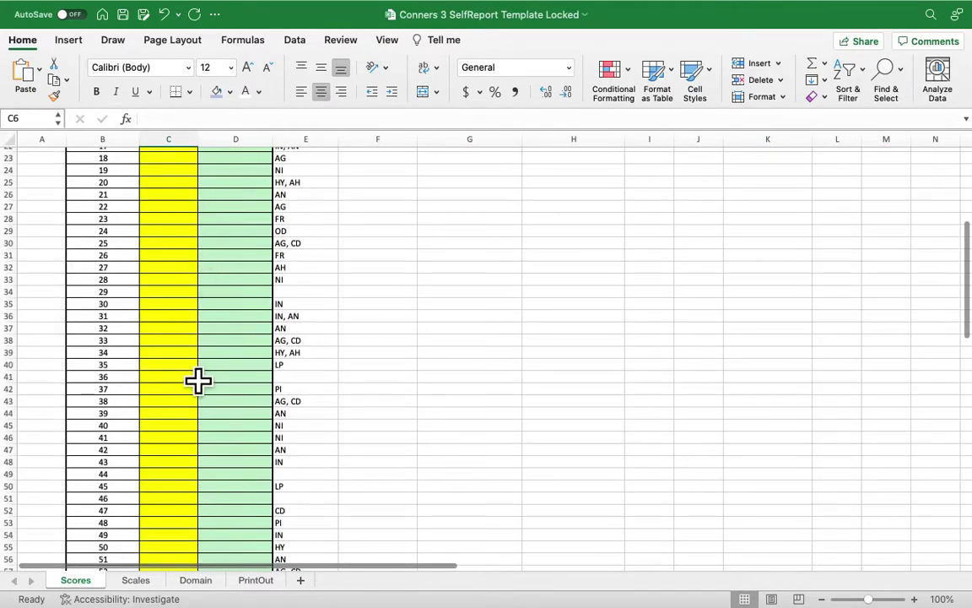
scroll(197, 392, "down", 6)
scroll(199, 379, "up", 9)
scroll(199, 378, "up", 9)
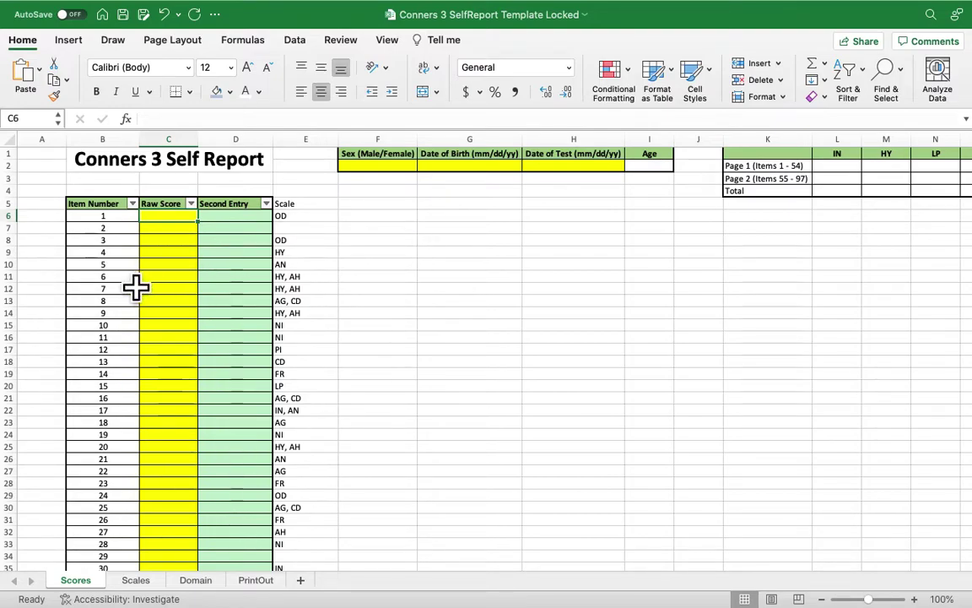
Step: Enter the raw scores 0, 0, 1, 0, 0 for items 1 to 5
type("0")
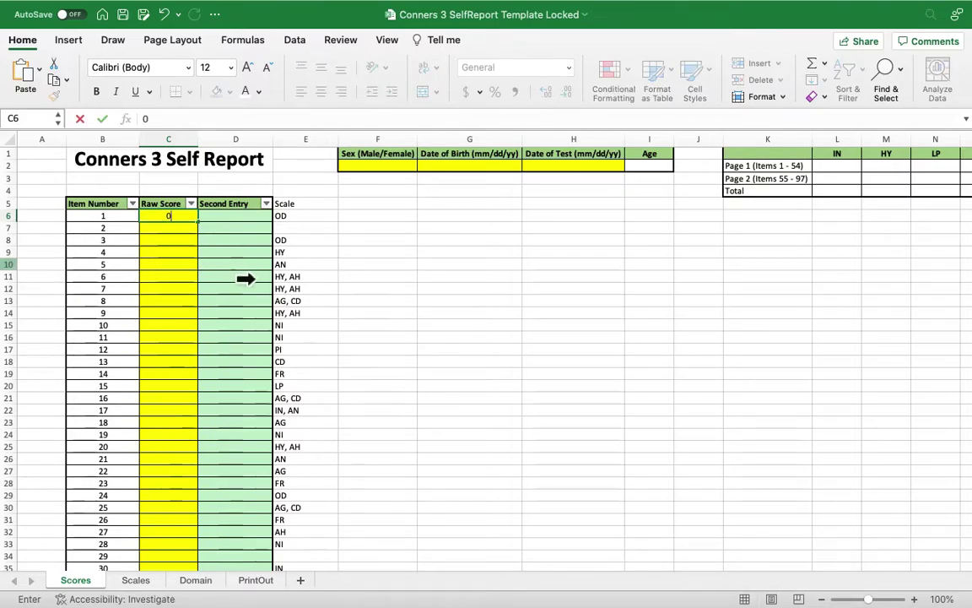
left_click(196, 247)
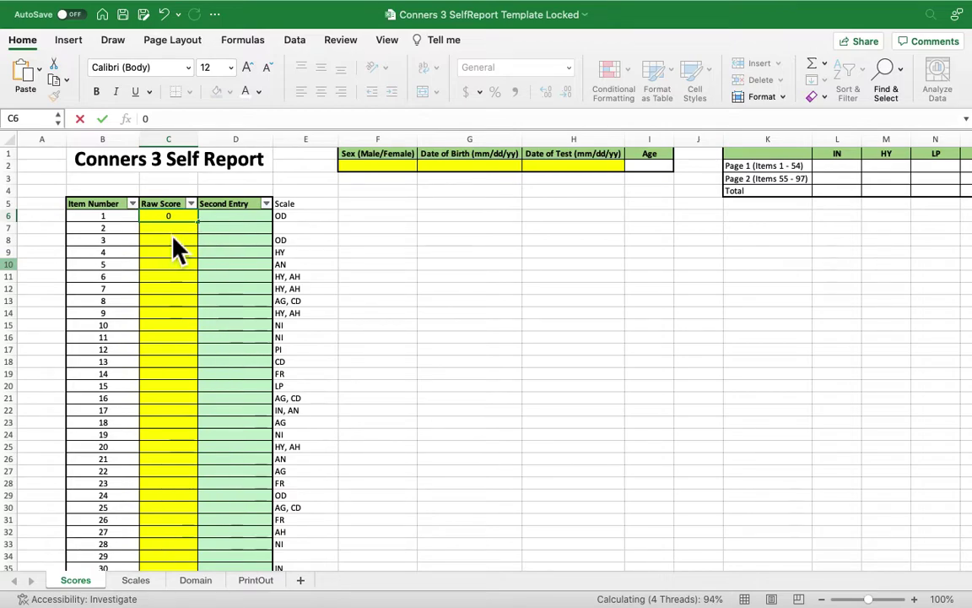
key("Down")
type("0")
key("Return")
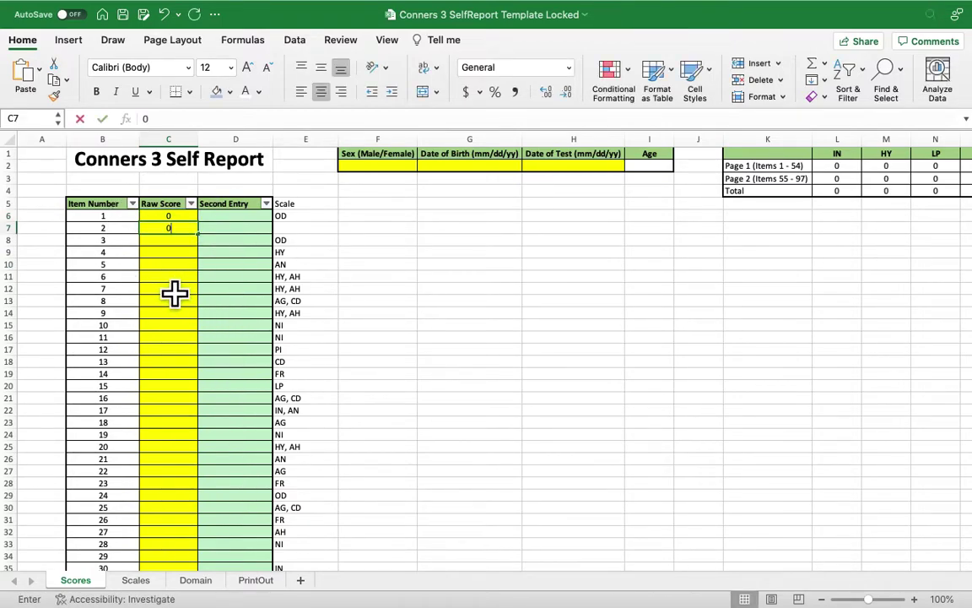
type("1")
key("Return")
type("0")
key("Return")
type("0")
key("Return")
key("Return")
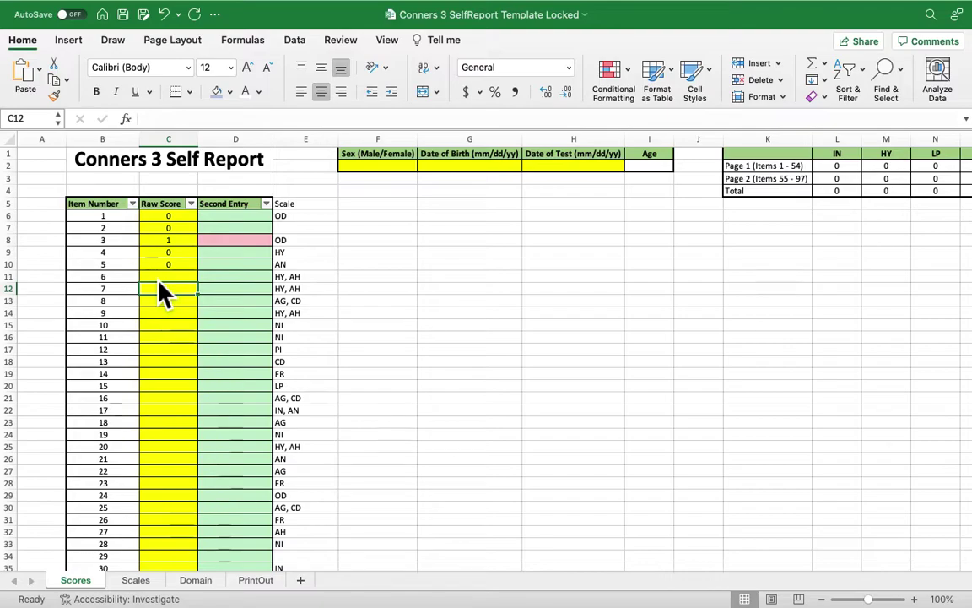
Step: Set the raw score of item 6 to 3
key("Up")
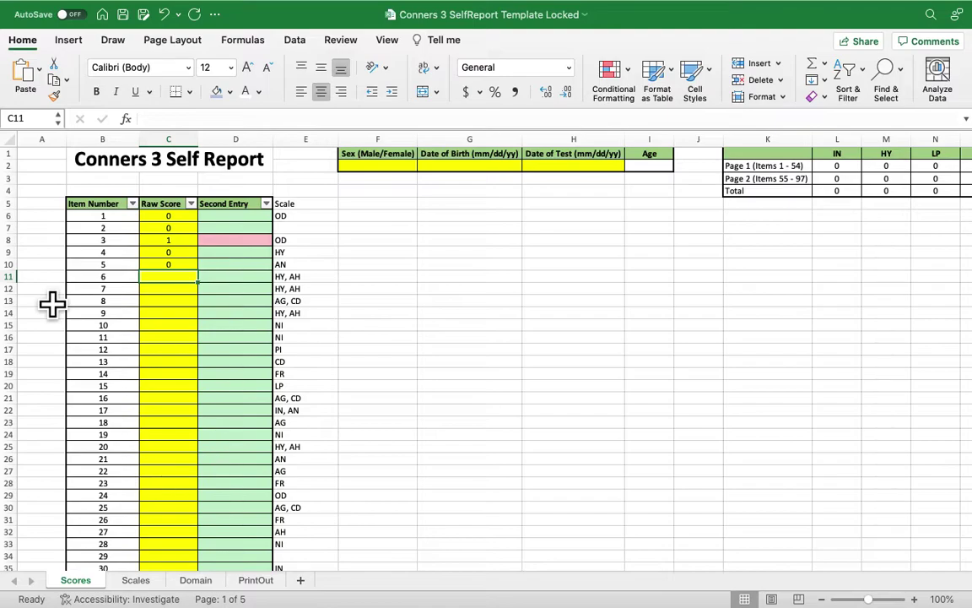
type("4")
key("Return")
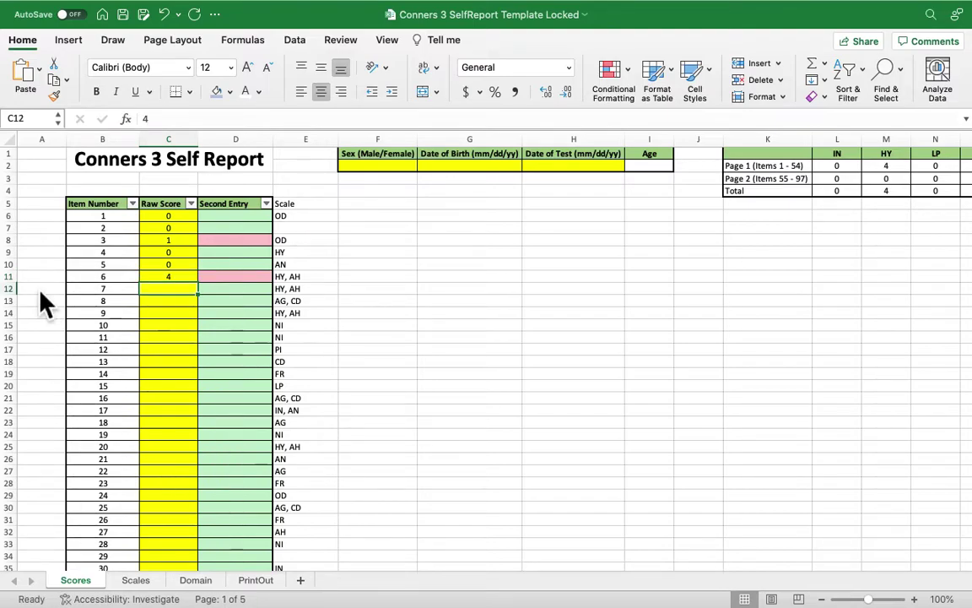
key("Up")
type("3")
key("Return")
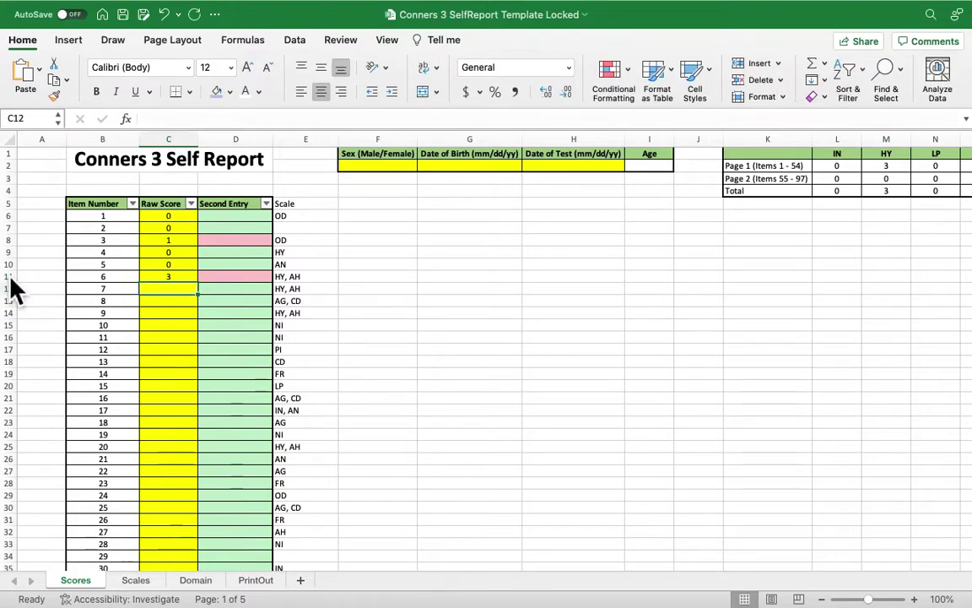
Step: Enter the raw scores 1, 0, 1, 0, 1, 0, 0, 0 for items 7 to 14
type("1")
key("Return")
type("0")
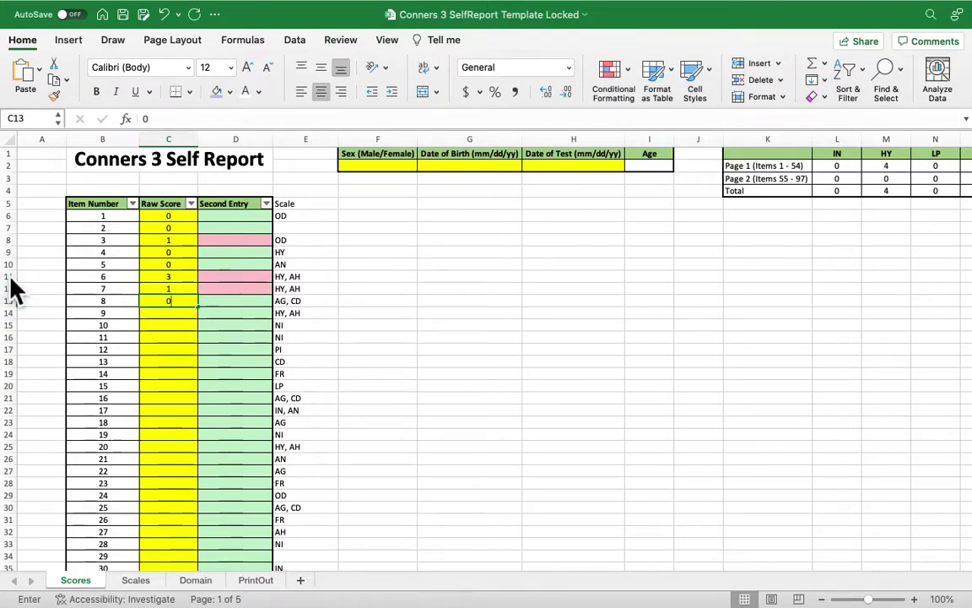
key("Return")
type("1")
key("Return")
type("0")
key("Return")
type("1")
key("Return")
type("00")
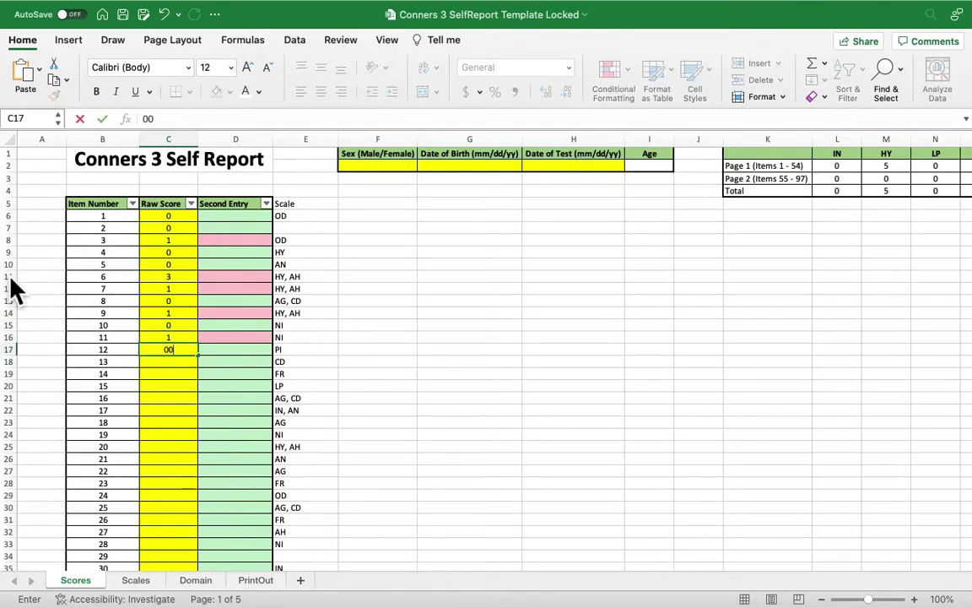
key("Return")
type("0")
key("Return")
type("0")
key("Return")
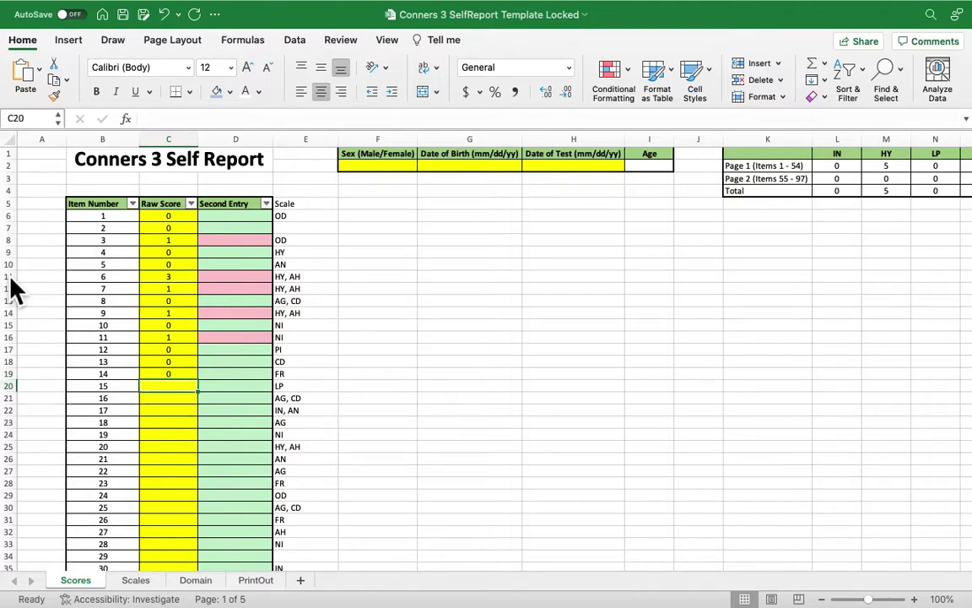
Step: Copy the raw scores of items 1 to 14 into the raw score cells starting at item 15
left_click_drag(169, 217, 187, 389)
key("super+c")
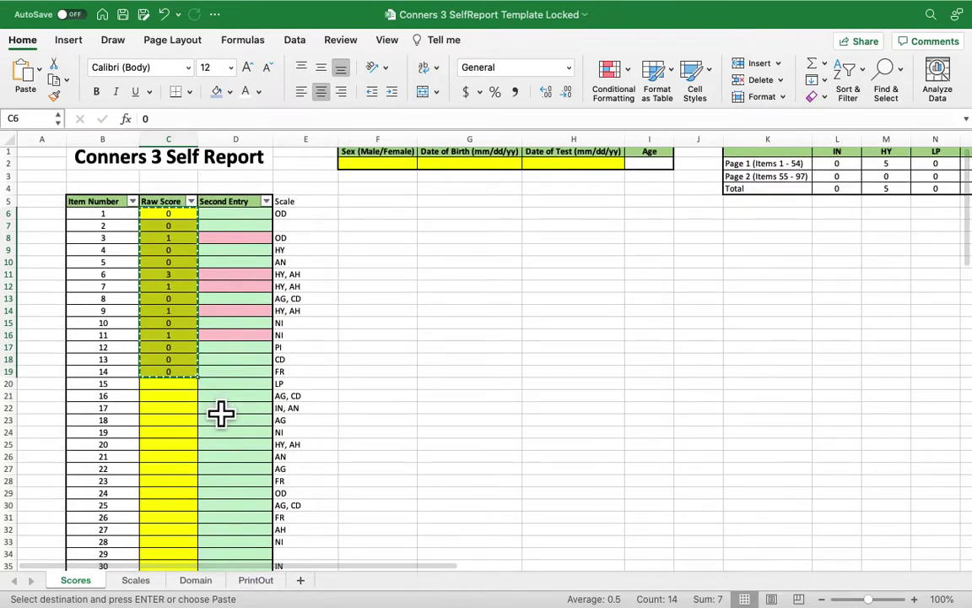
scroll(216, 413, "down", 1)
left_click(178, 358)
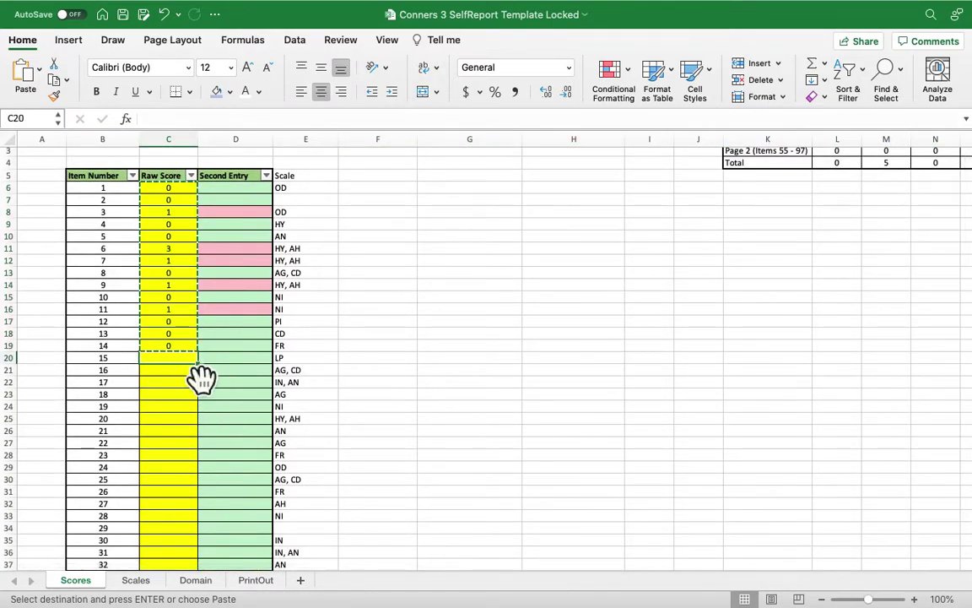
key("super+v")
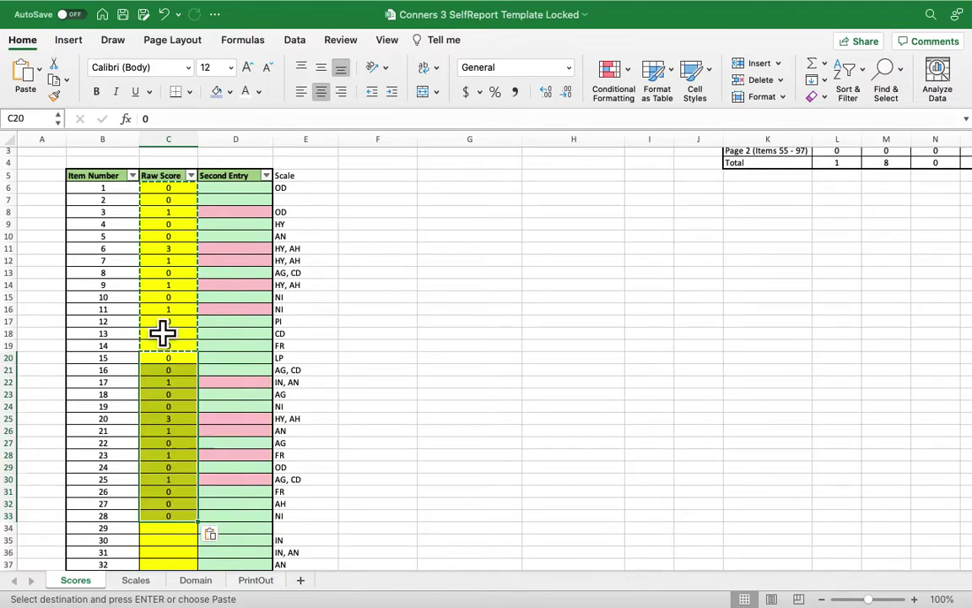
Step: Copy the raw scores of items 1 to 28 into the raw score cells starting at item 29
left_click_drag(179, 187, 193, 532)
key("super+c")
scroll(213, 452, "down", 8)
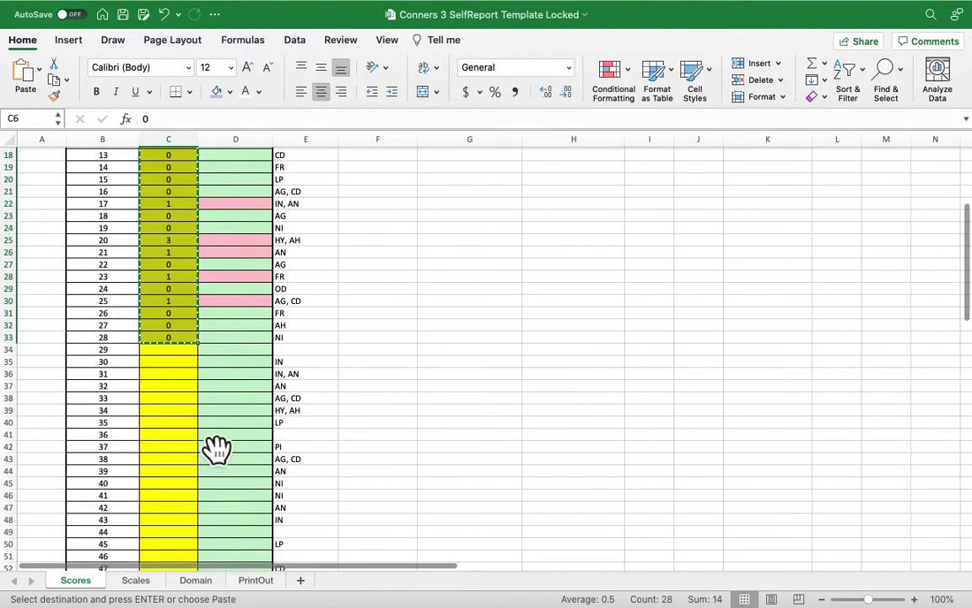
left_click(179, 226)
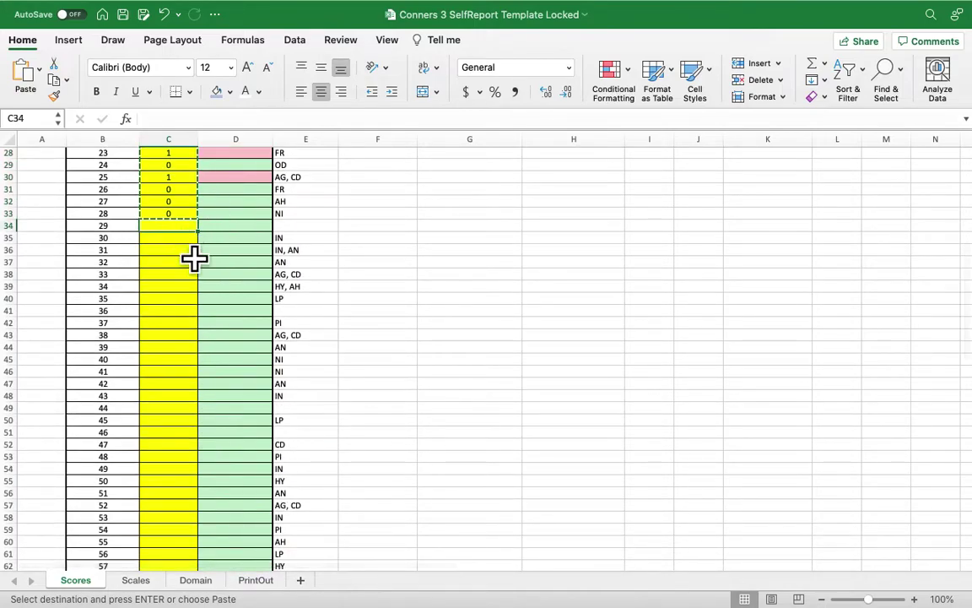
key("super+v")
Step: Paste the same copied block of 28 raw scores again, starting at item 57
scroll(200, 344, "down", 6)
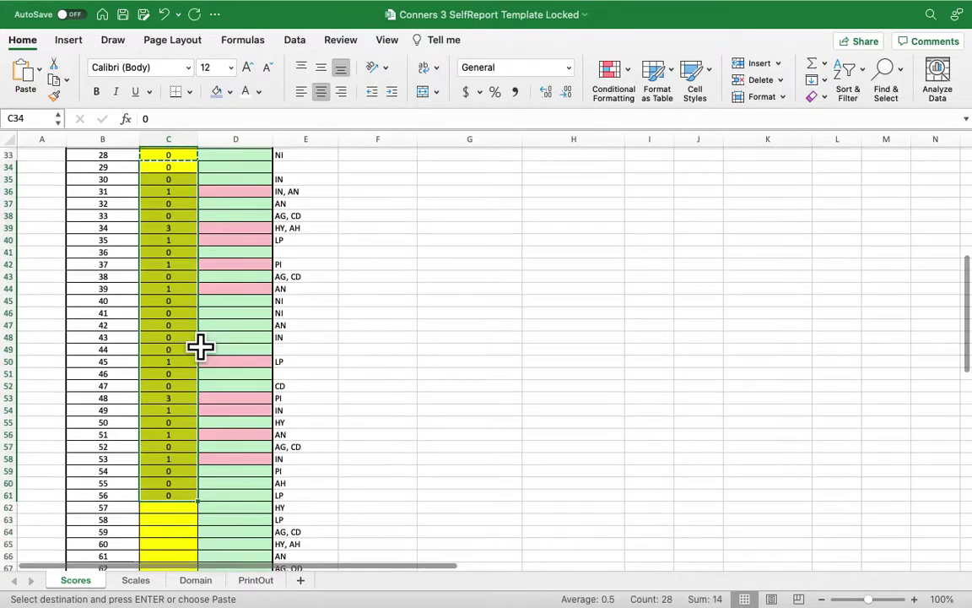
scroll(201, 344, "down", 3)
left_click(185, 250)
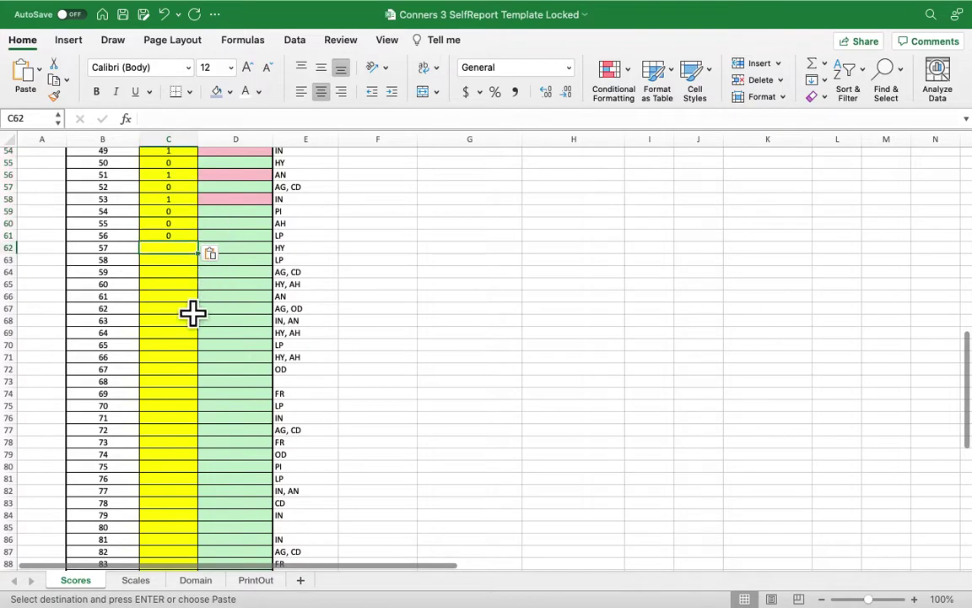
key("super+v")
Step: Enter a raw score of 0 for each remaining item from 85 to 97
scroll(175, 415, "down", 7)
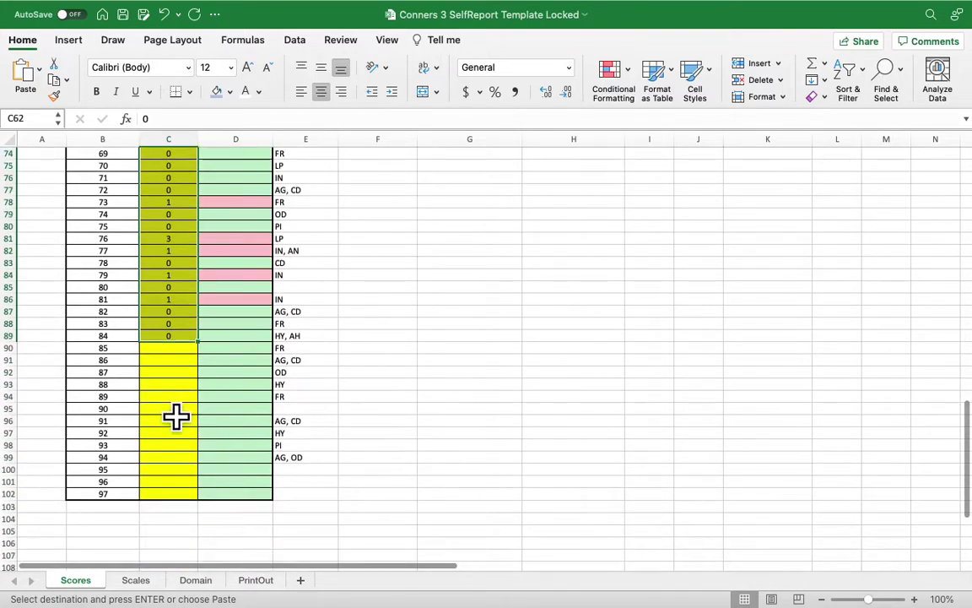
left_click(182, 341)
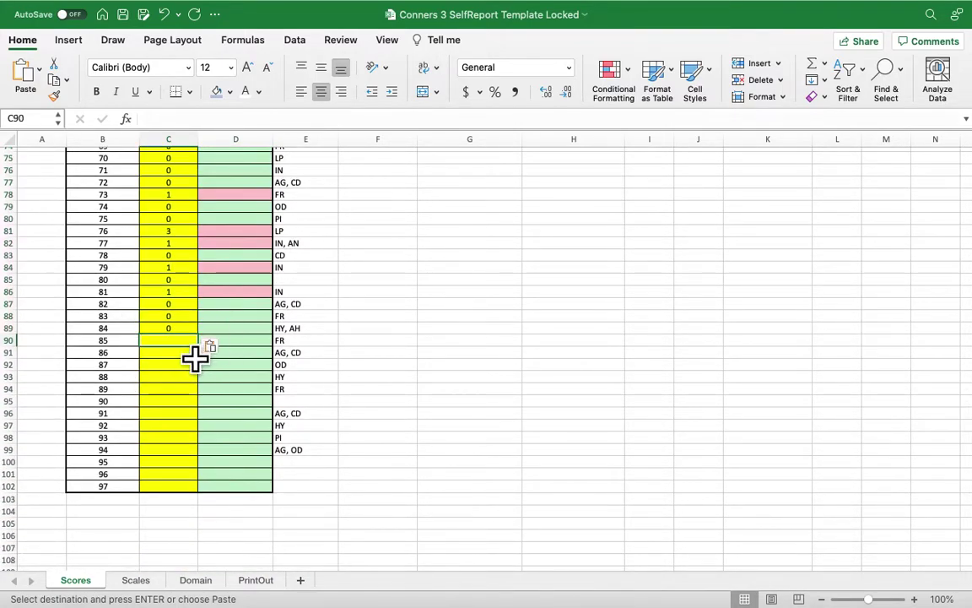
type("0")
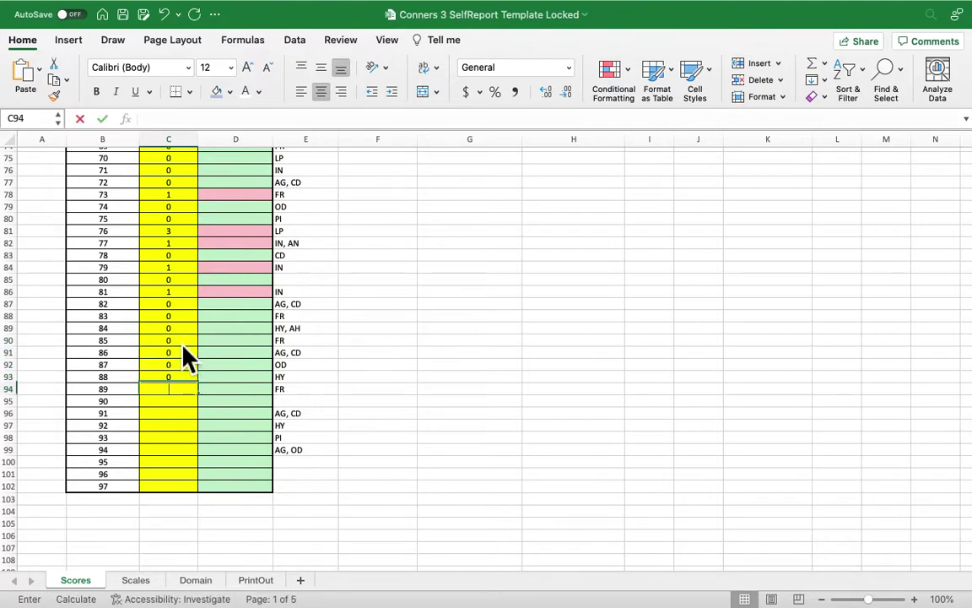
type(" 0 0 0 0 0")
key("Return")
type("0")
key("Return")
type("0")
key("Return")
type("0")
key("Return")
type("0")
key("Return")
type("0")
key("Return")
type("0")
key("Return")
key("Return")
Step: Fill in the Second Entry scores 0, 0, 1 for items 1 to 3 and a mismatching 3 for item 4
scroll(206, 369, "up", 10)
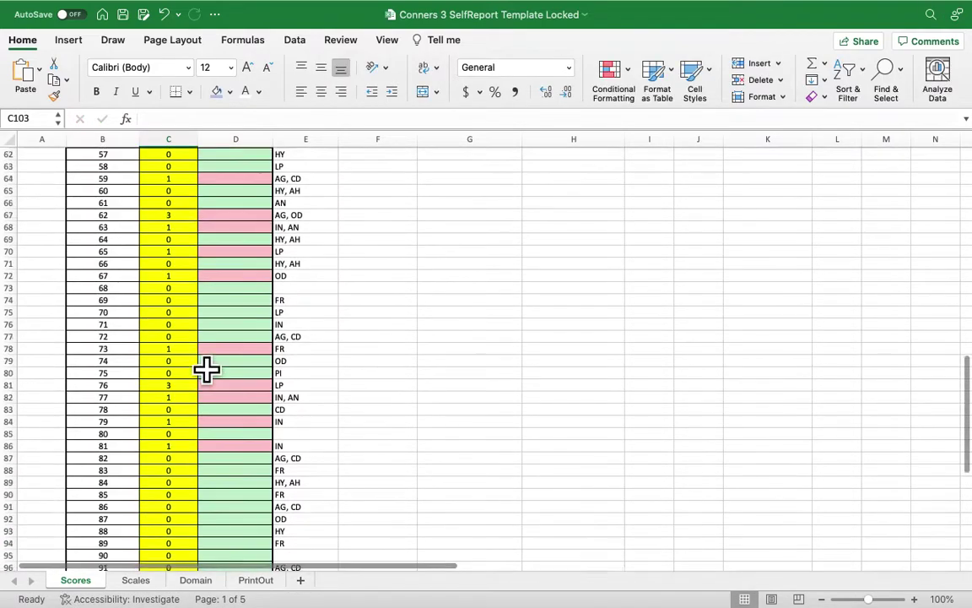
scroll(219, 363, "up", 12)
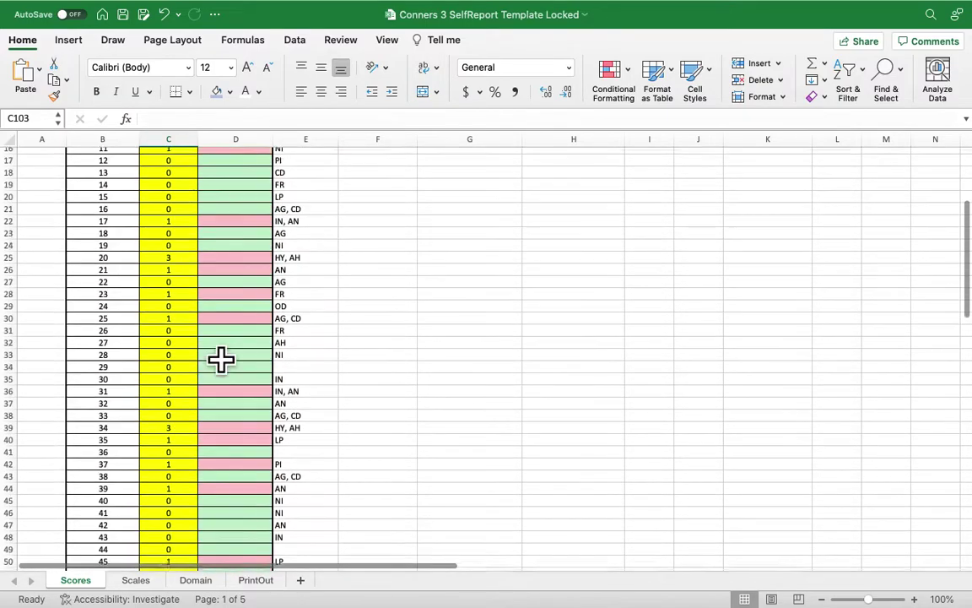
scroll(221, 358, "up", 6)
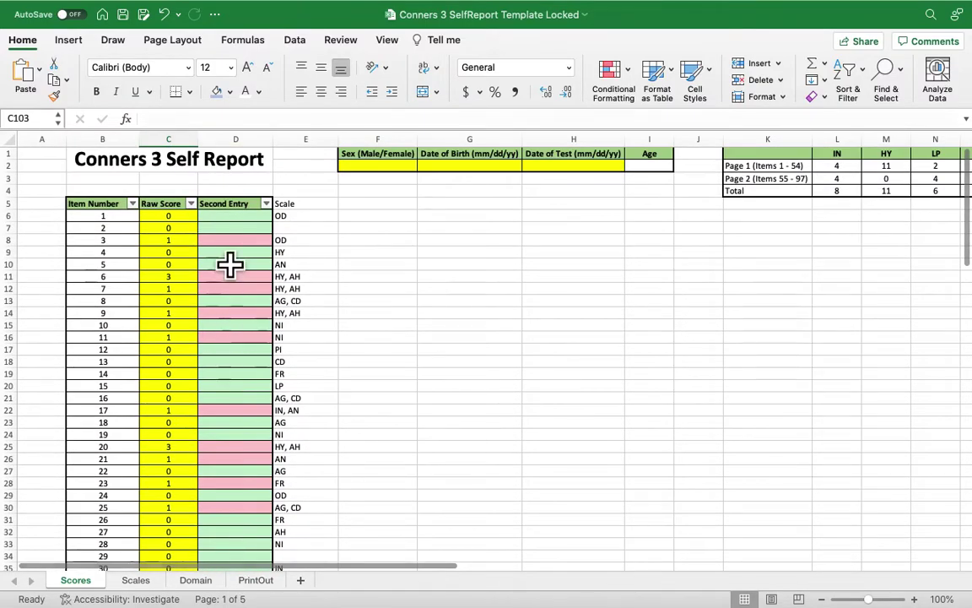
left_click(245, 235)
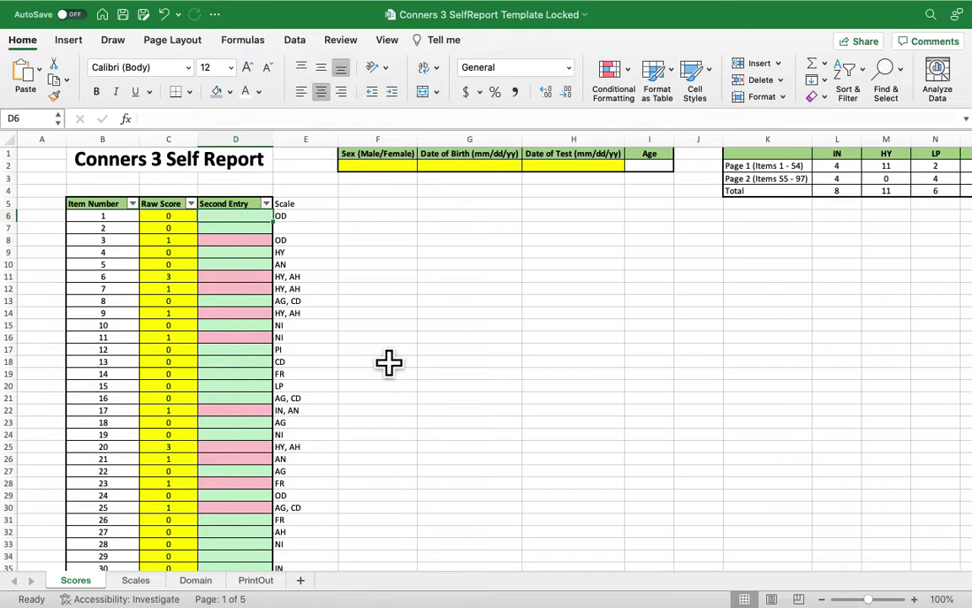
type("0")
key("Return")
type("0")
key("Return")
type("1")
key("Return")
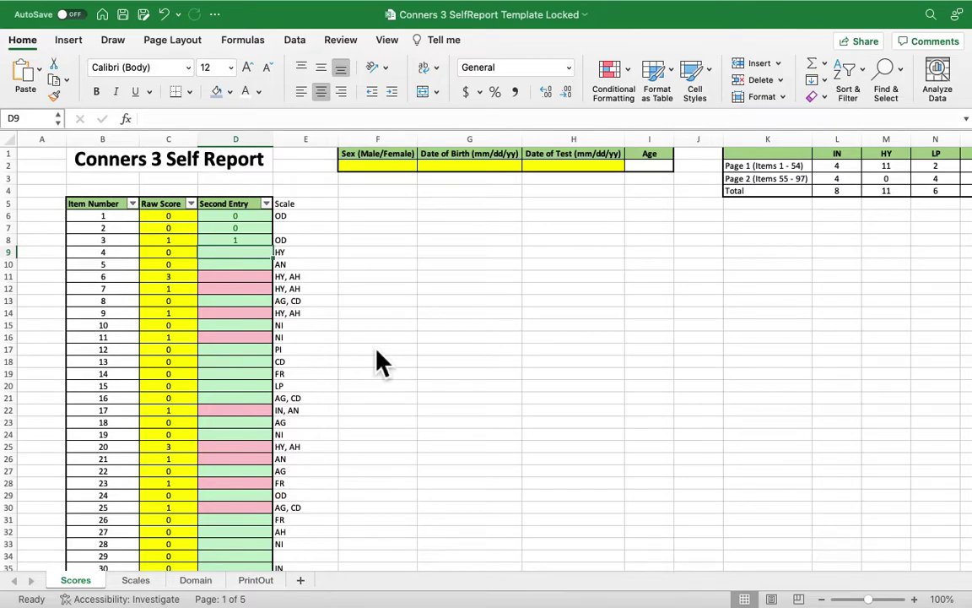
type("3")
key("Return")
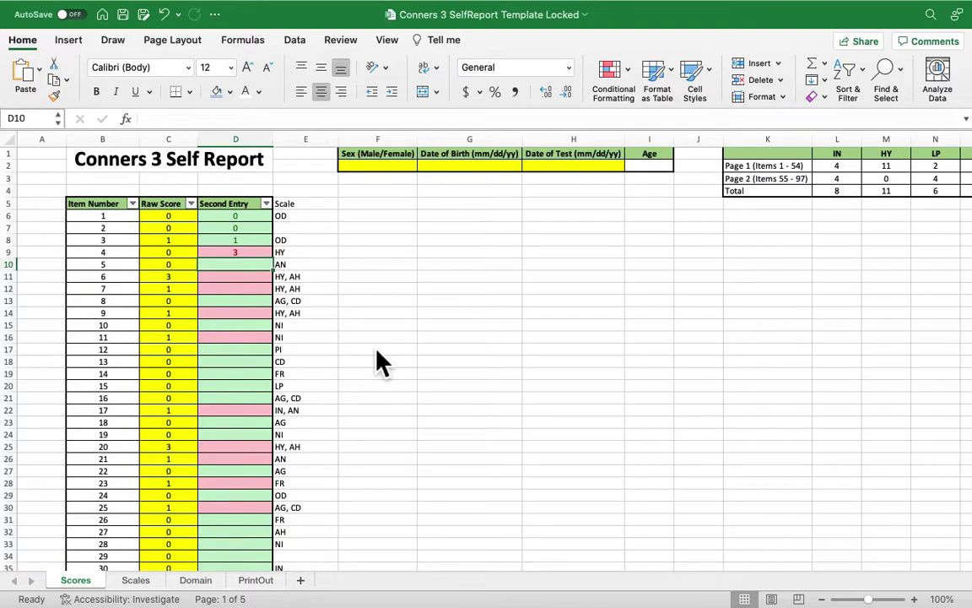
Step: Clear the Second Entry scores of items 1 to 4
key("Up")
key("Delete")
key("Up")
key("Up")
key("Up")
key("Delete")
key("Down")
key("Delete")
key("Down")
key("Delete")
key("Down")
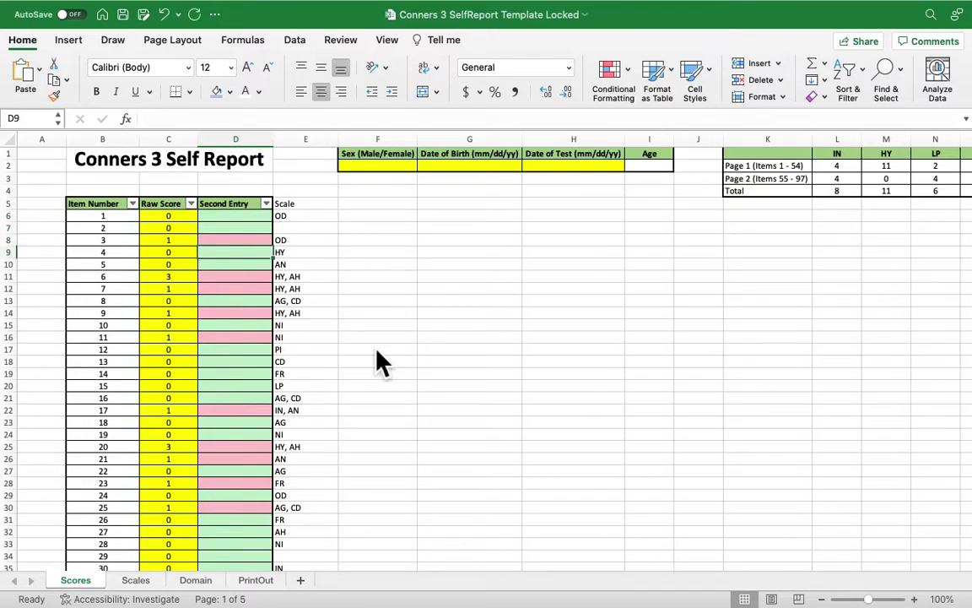
Step: Enter Male as the sex in the demographic fields of the Scores sheet
left_click(358, 167)
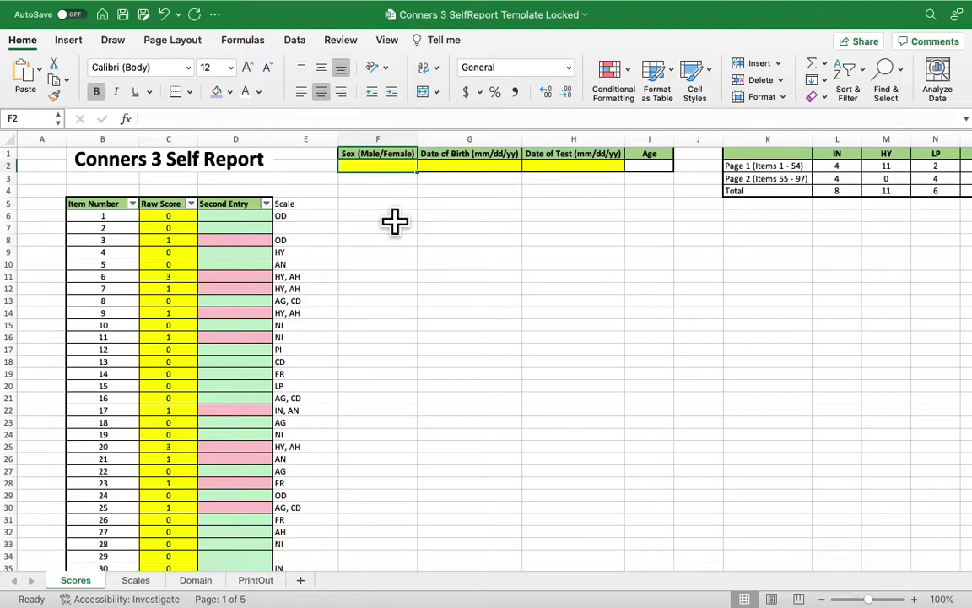
type("Male")
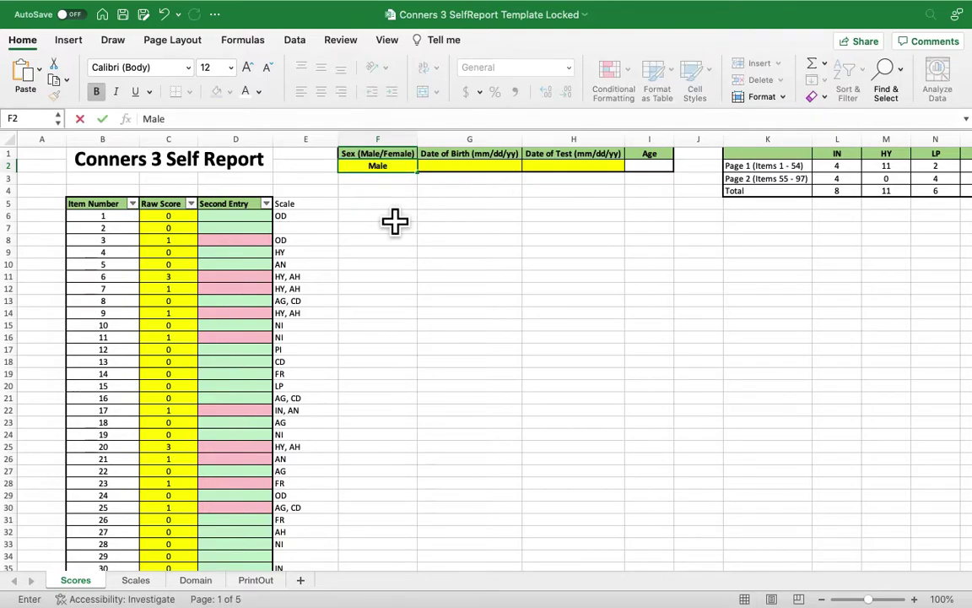
key("Return")
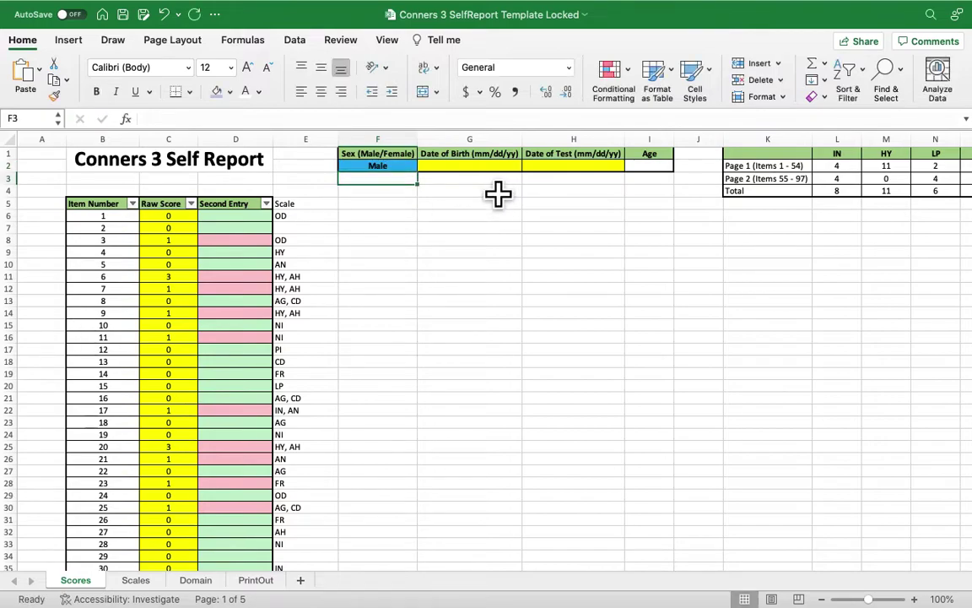
Step: Enter the respondent's date of birth in the demographic fields of the Scores sheet
key("Up")
key("Right")
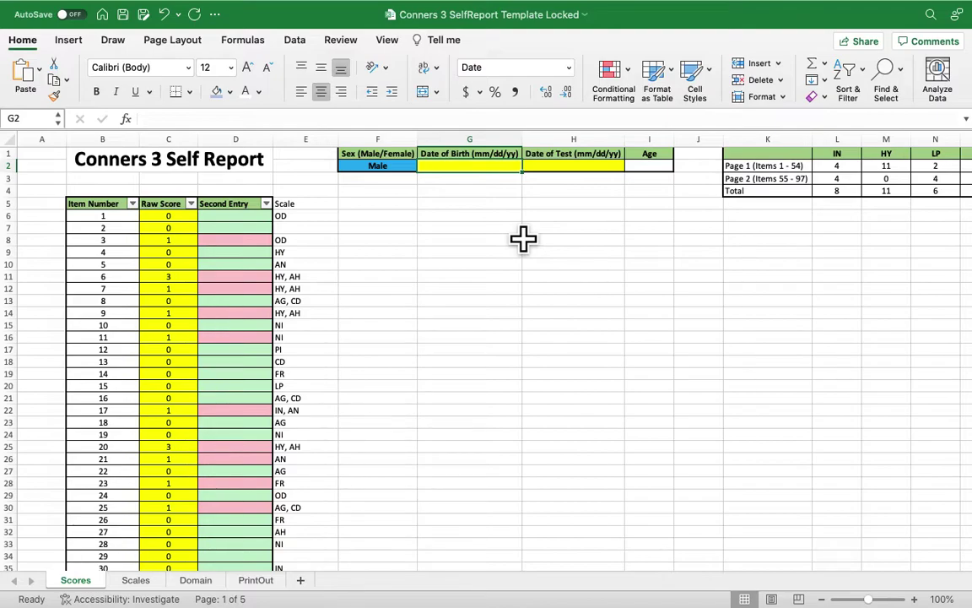
type("08=0")
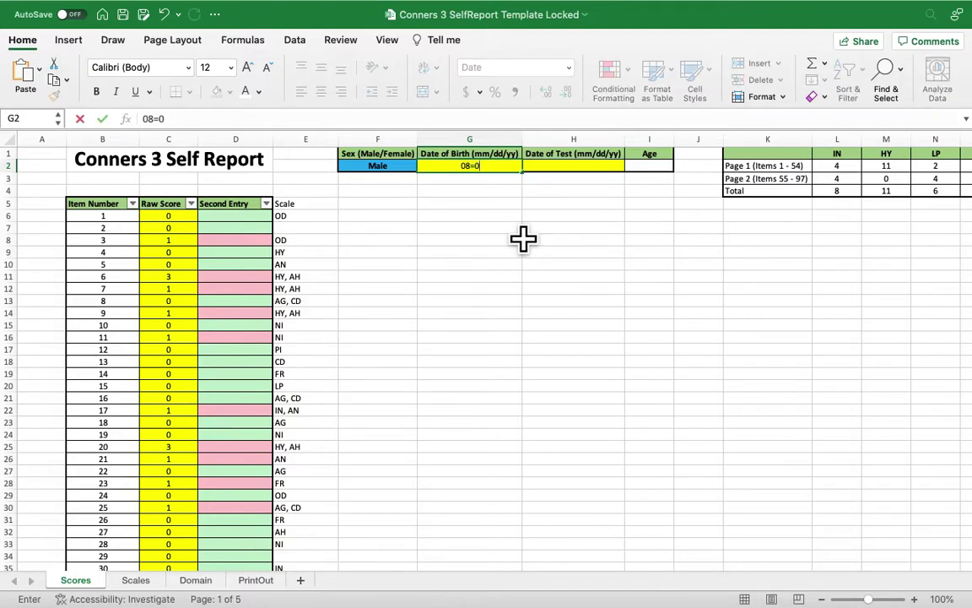
key("BackSpace")
key("BackSpace")
type("/01/2010")
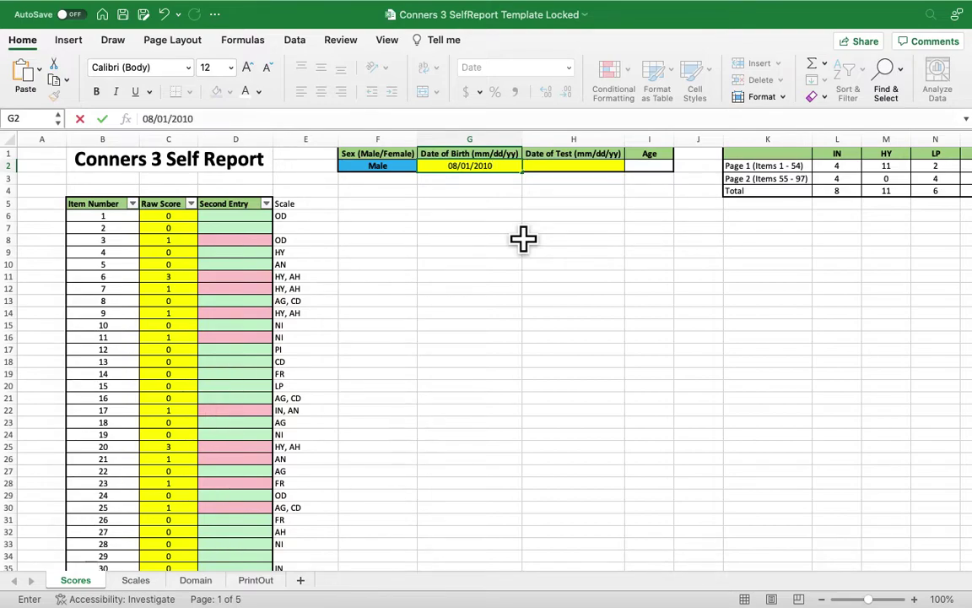
key("Tab")
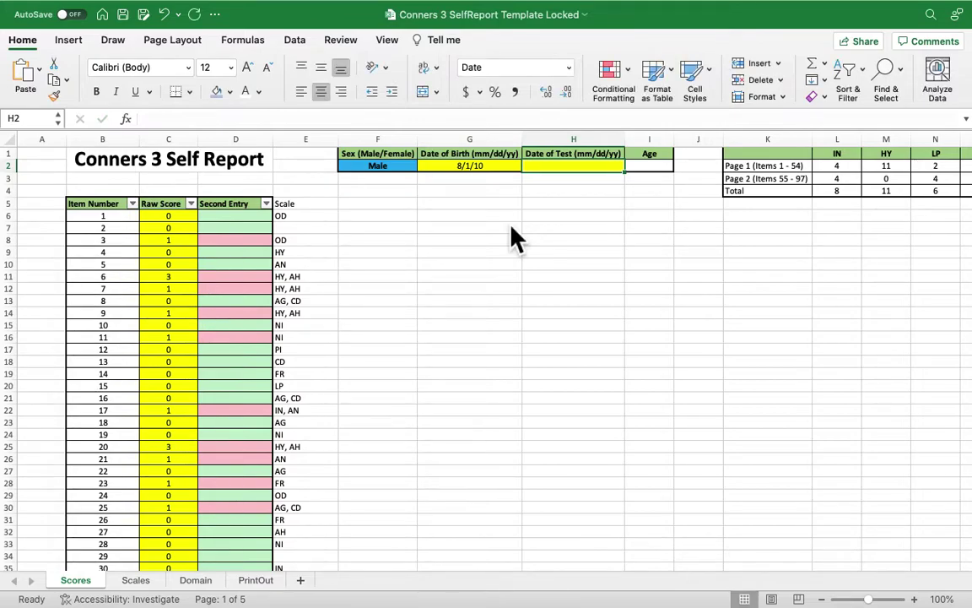
Step: Enter 9/26/2022 as the date of test in the demographic fields
type("9")
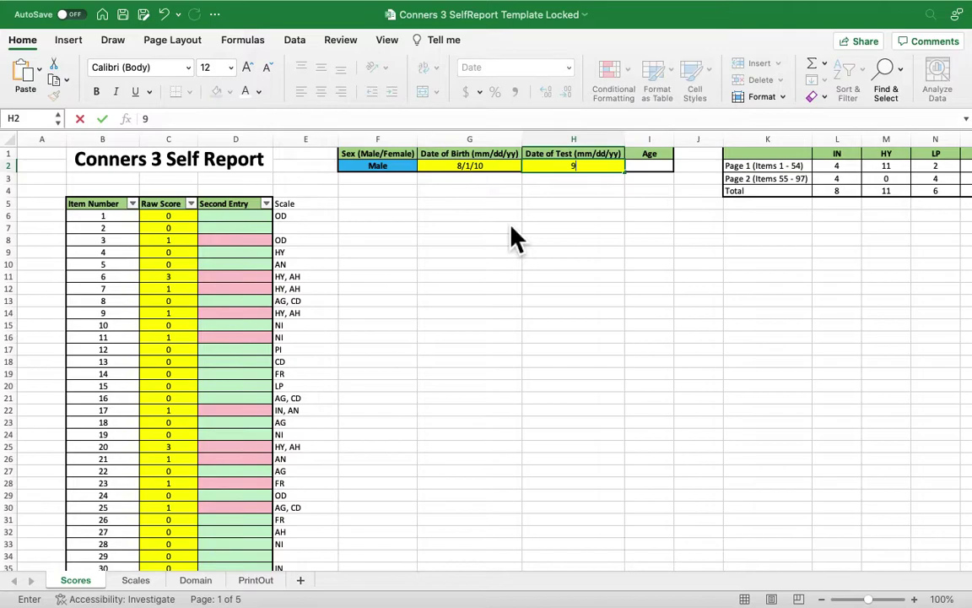
type("/26/2022")
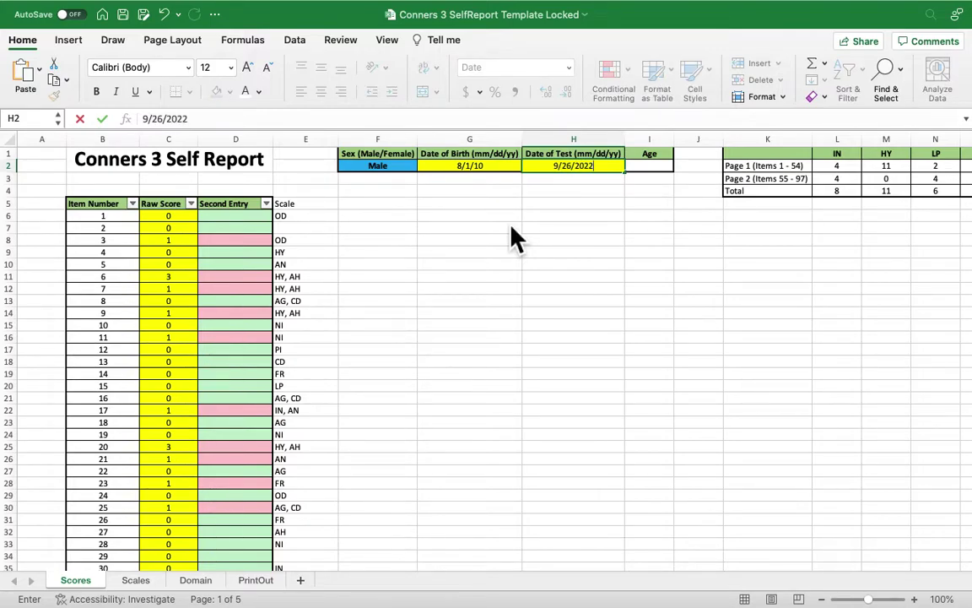
key("Return")
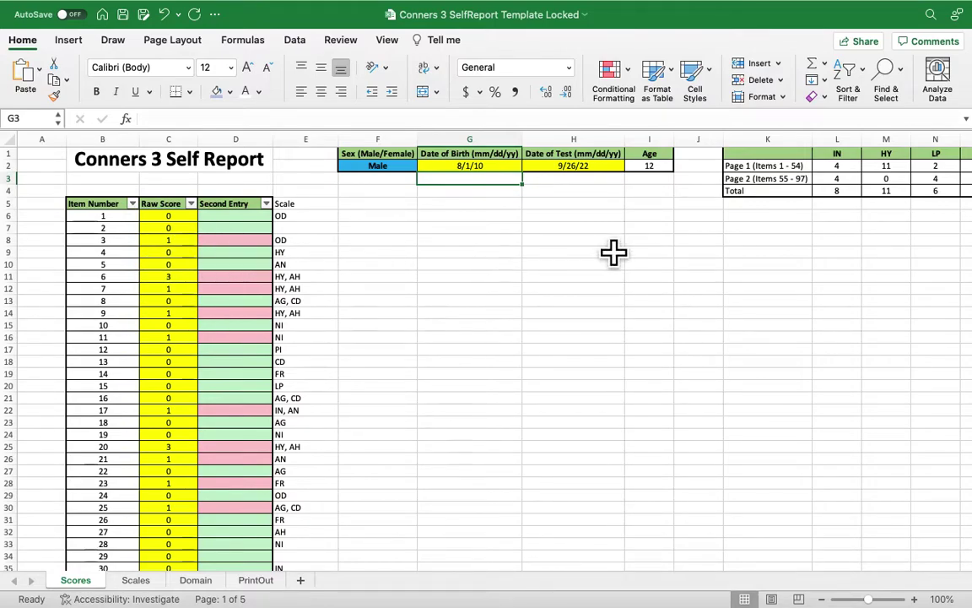
Step: Examine the table of page 1, page 2 and total raw scores for each scale from IN to NI
scroll(614, 252, "right", 6)
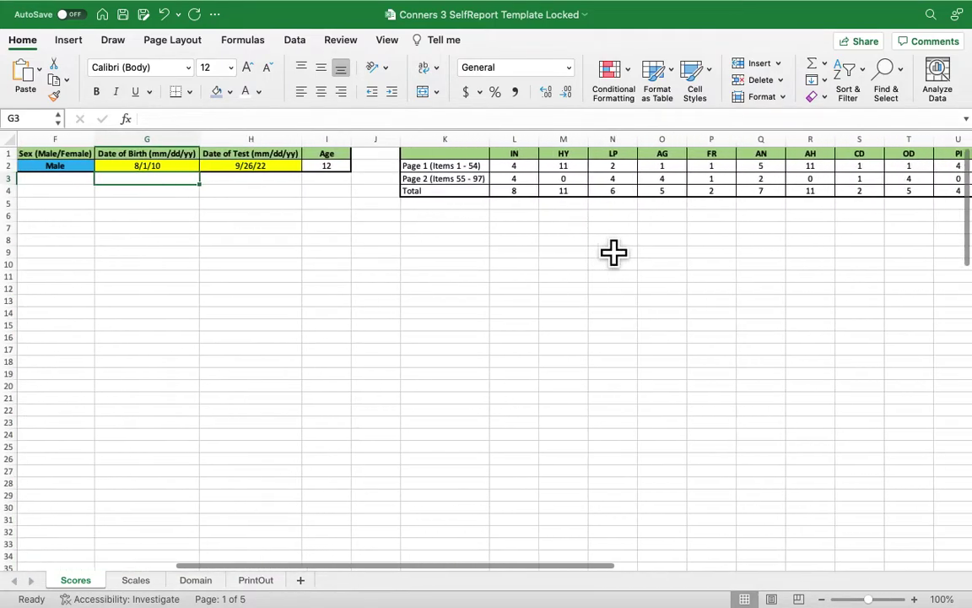
scroll(613, 251, "right", 2)
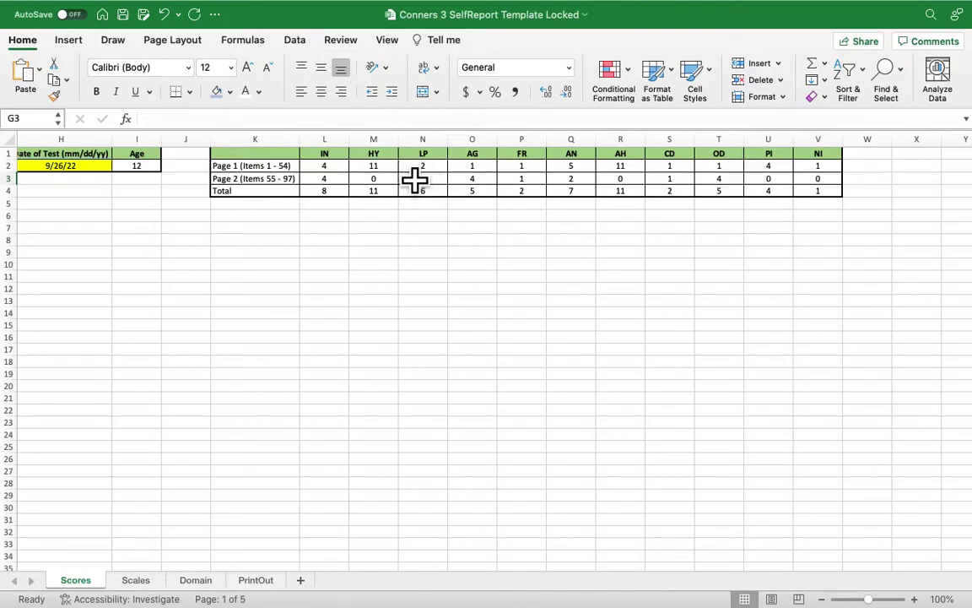
left_click(325, 154)
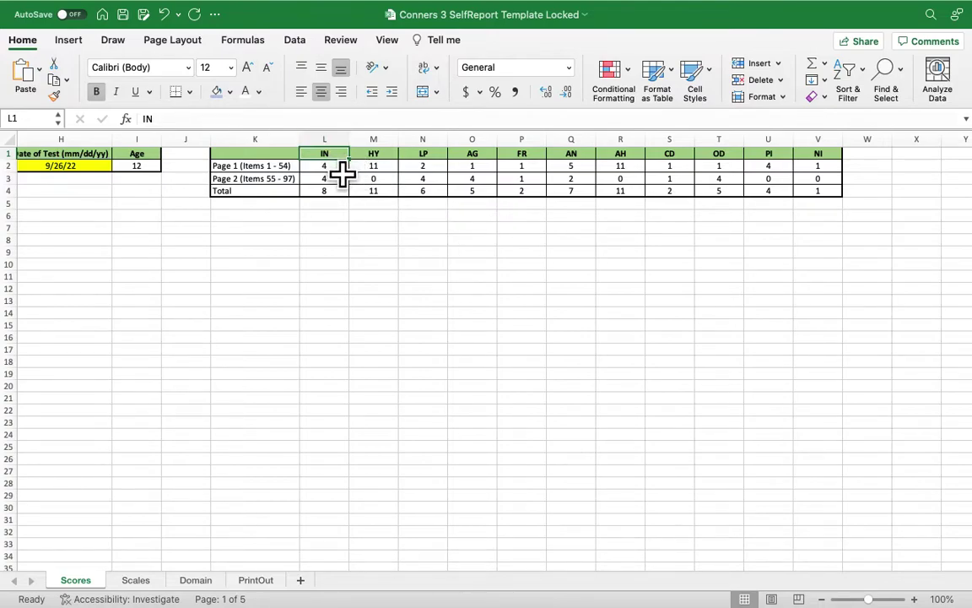
key("Right")
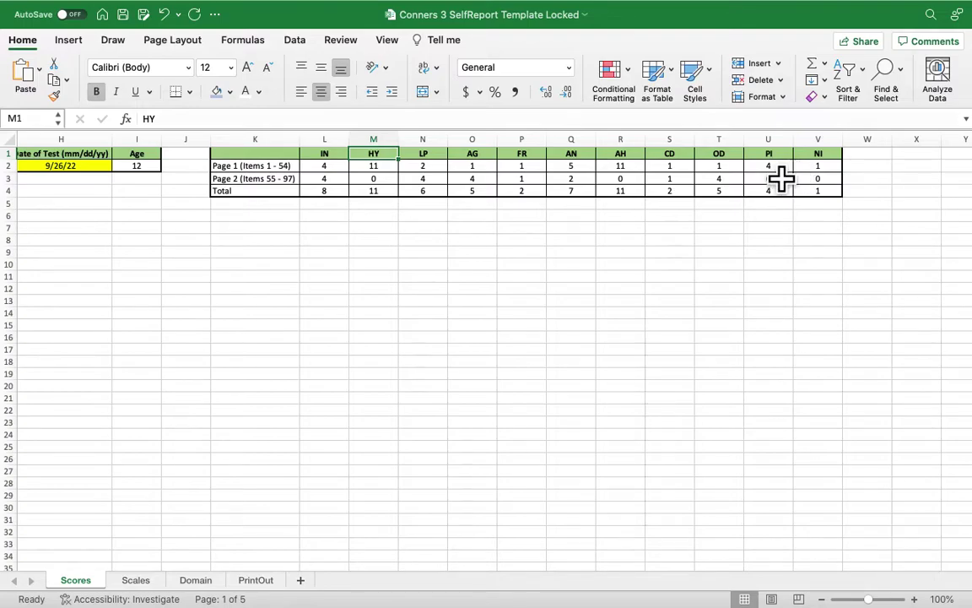
Step: Review the Content Scales, DSM-5 Symptom Scales and screener item tables on the Scales sheet
left_click(142, 582)
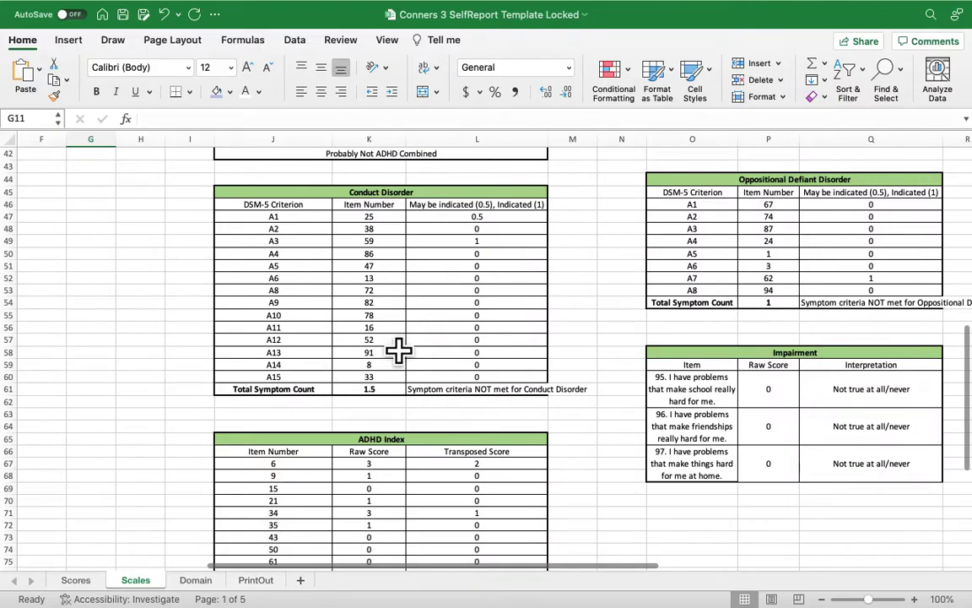
scroll(399, 349, "up", 10)
scroll(399, 349, "left", 3)
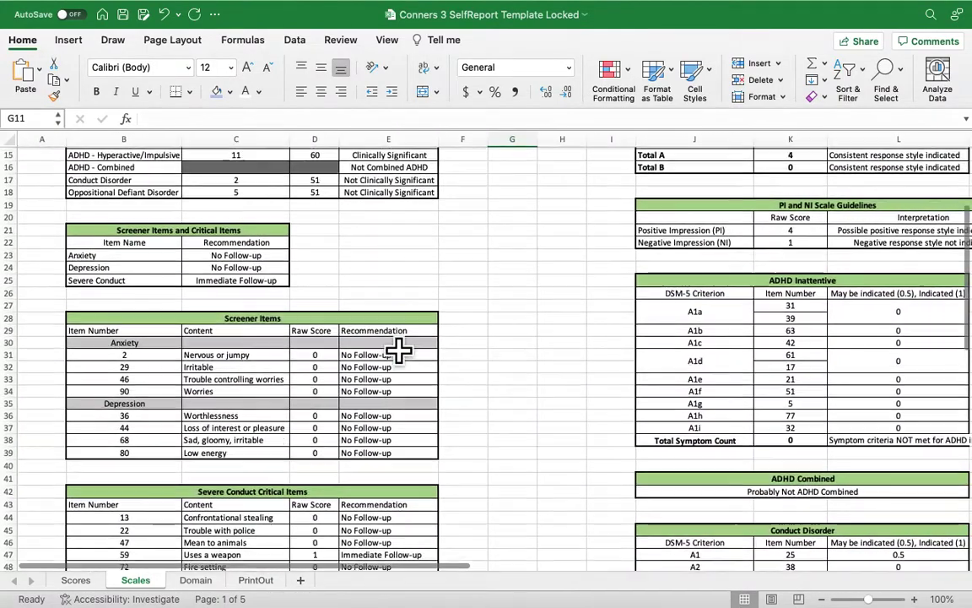
scroll(399, 349, "up", 5)
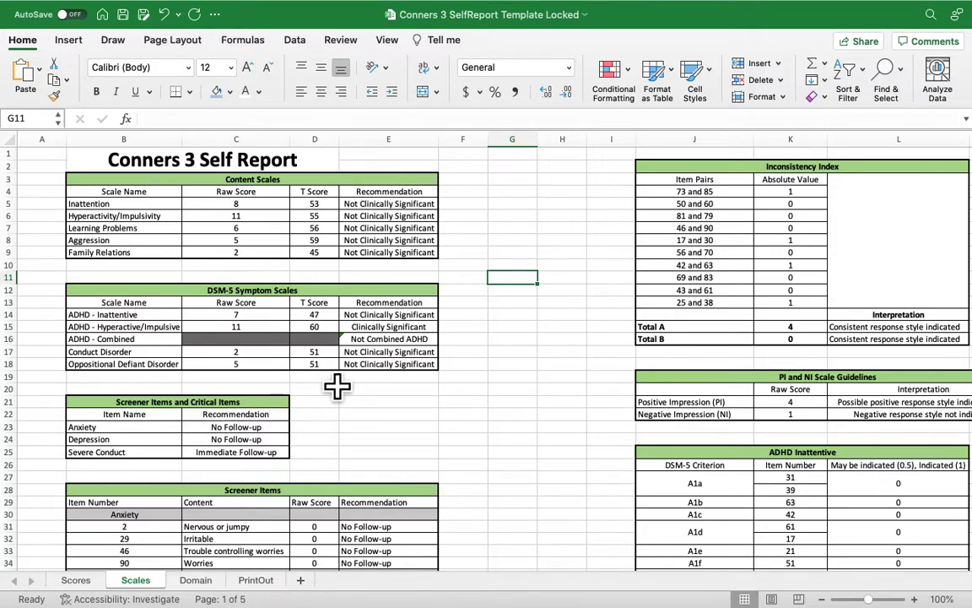
scroll(580, 370, "down", 1)
scroll(580, 369, "down", 5)
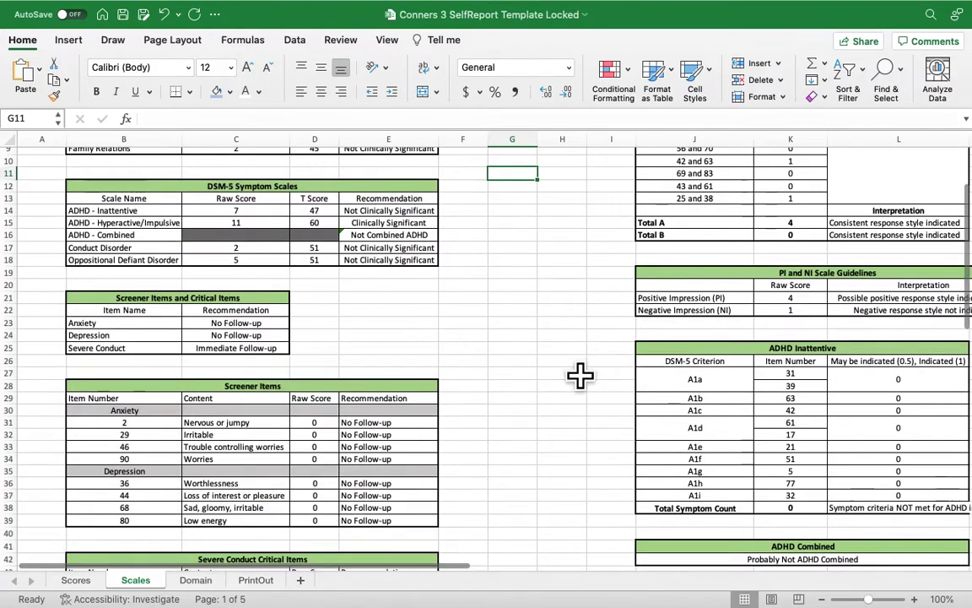
Step: Examine the PI and NI Scale Guidelines table and inspect the interpretation formulas for Positive and Negative Impression
scroll(579, 371, "right", 1)
scroll(578, 375, "right", 8)
scroll(578, 375, "up", 1)
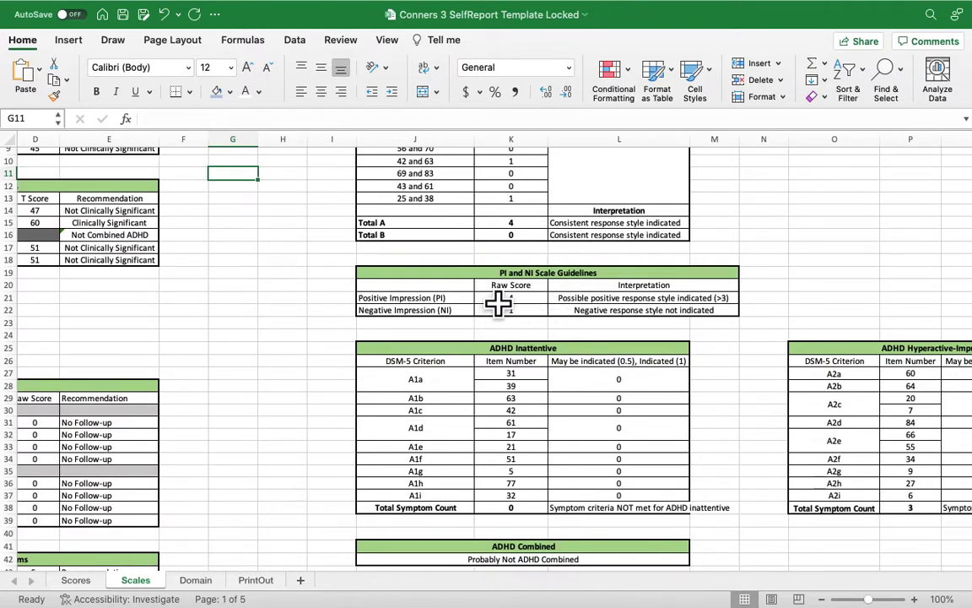
left_click(588, 298)
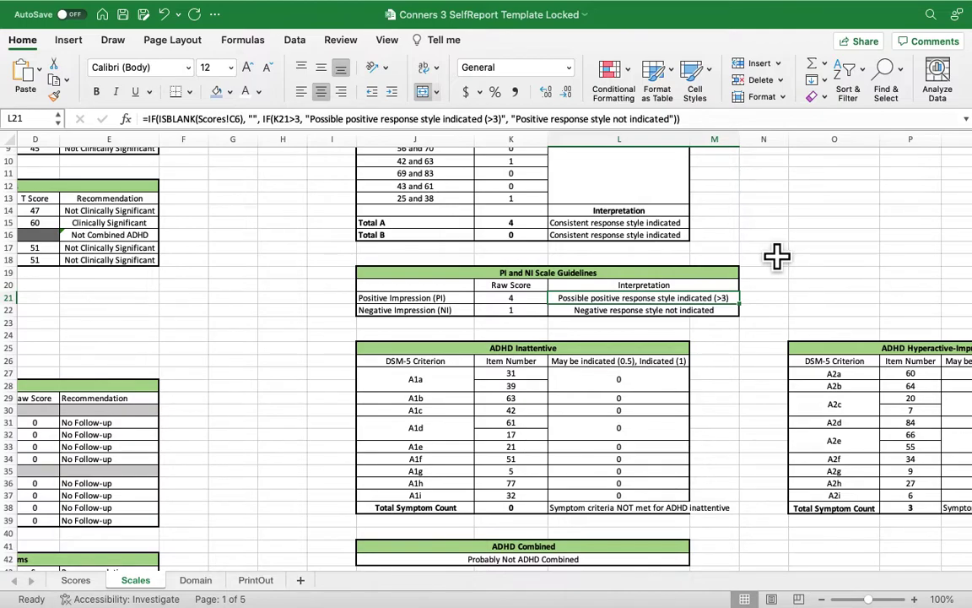
left_click(422, 311)
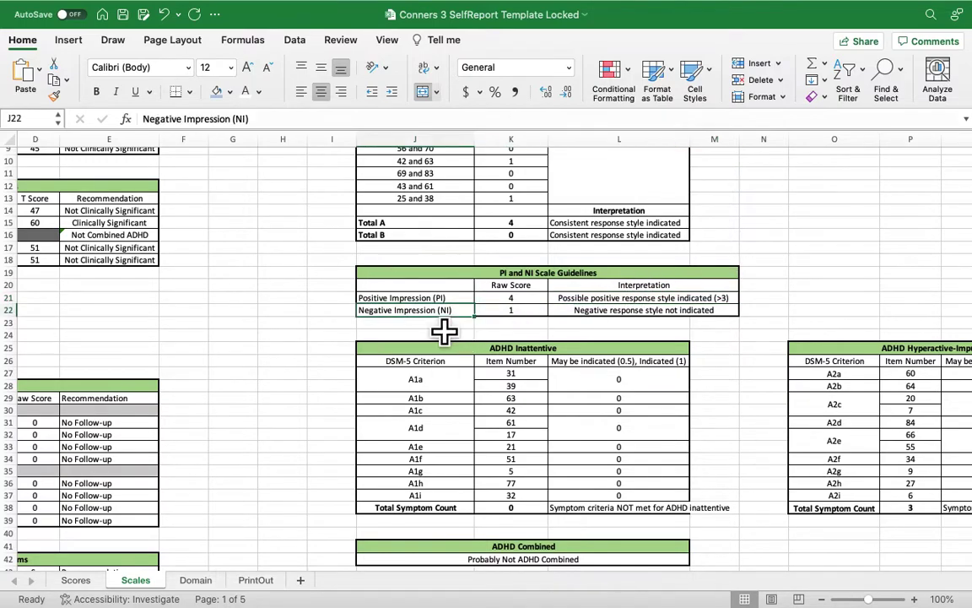
left_click(674, 313)
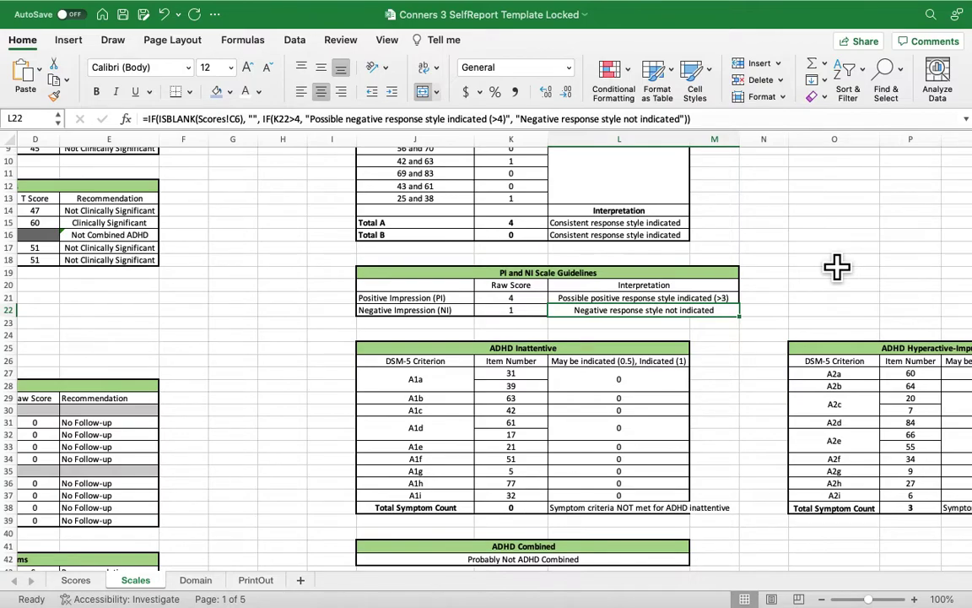
Step: Examine the DSM-5 criteria, item numbers and symptom counts in the ADHD Inattentive and ADHD Hyperactive-Impulsive tables
scroll(836, 266, "down", 3)
scroll(836, 267, "right", 1)
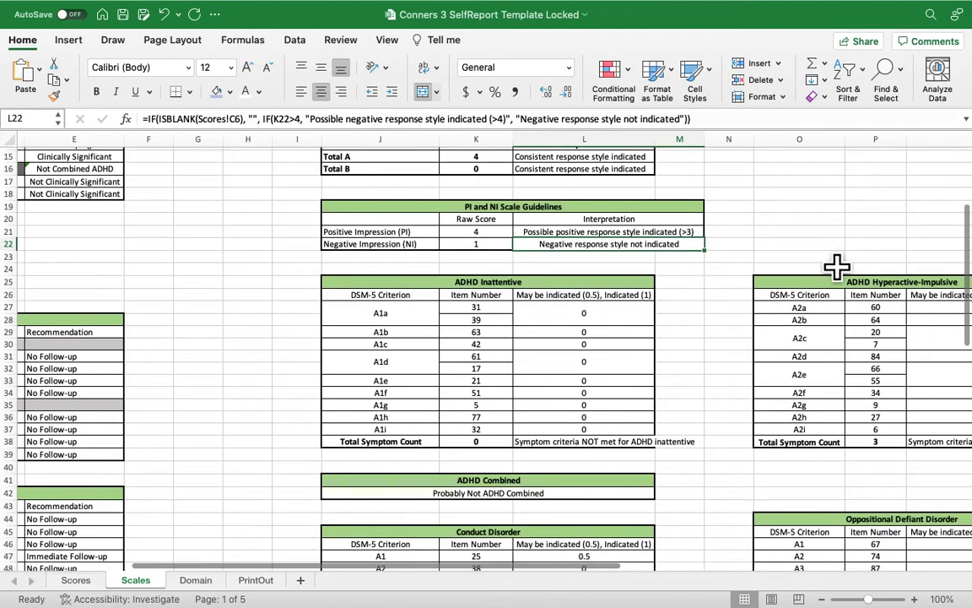
scroll(774, 270, "down", 3)
scroll(745, 293, "right", 1)
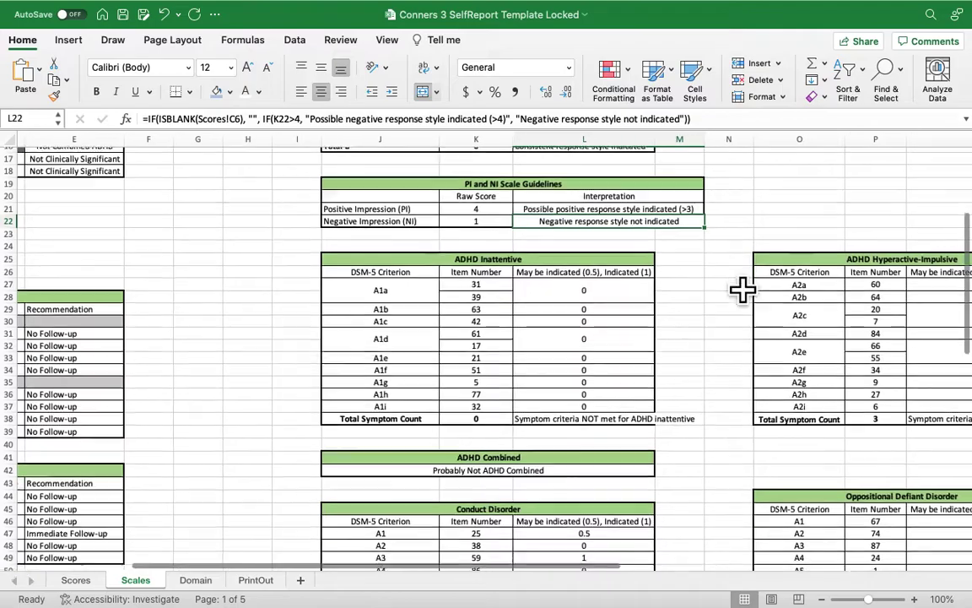
scroll(709, 293, "right", 3)
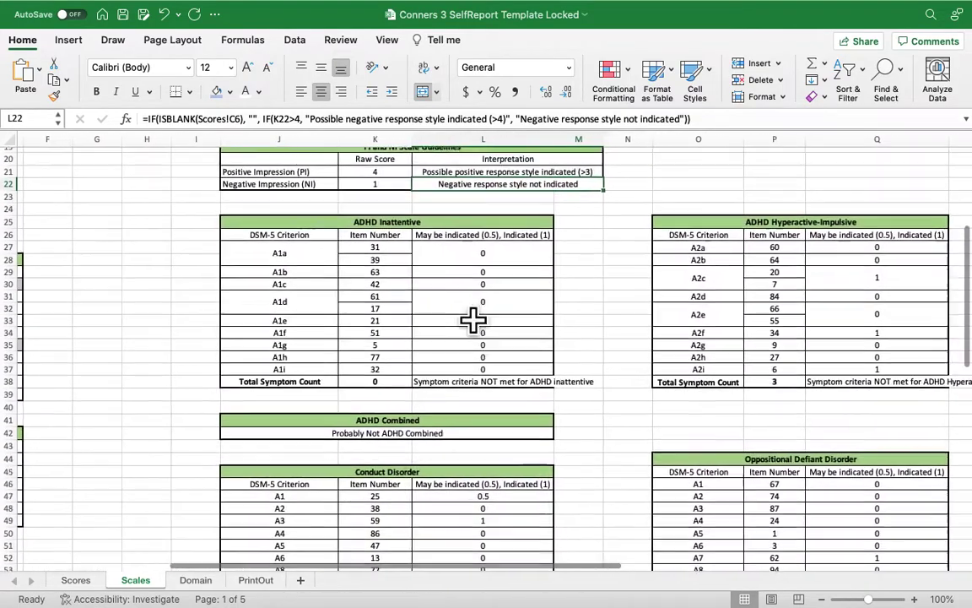
scroll(475, 319, "up", 2)
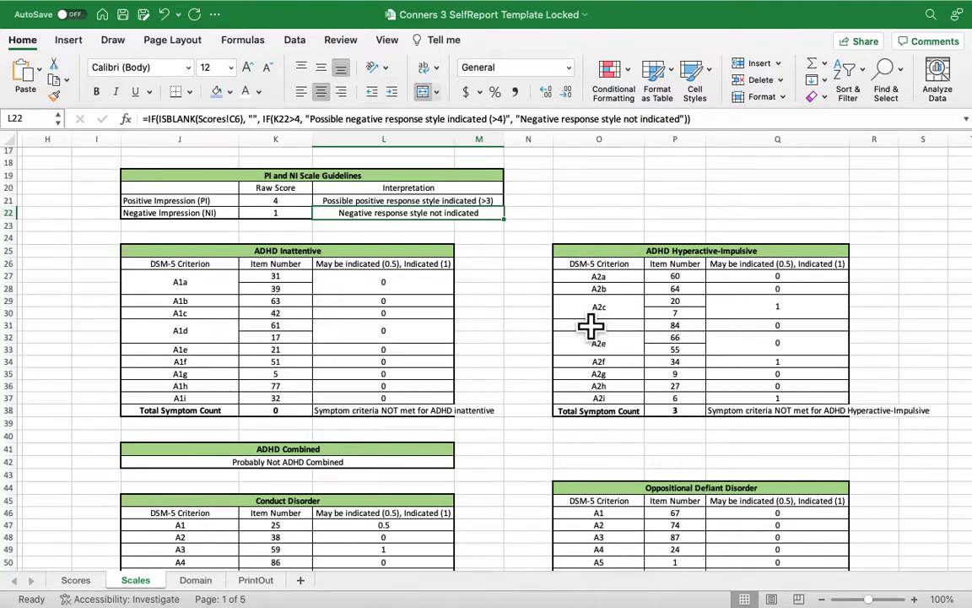
scroll(578, 328, "down", 3)
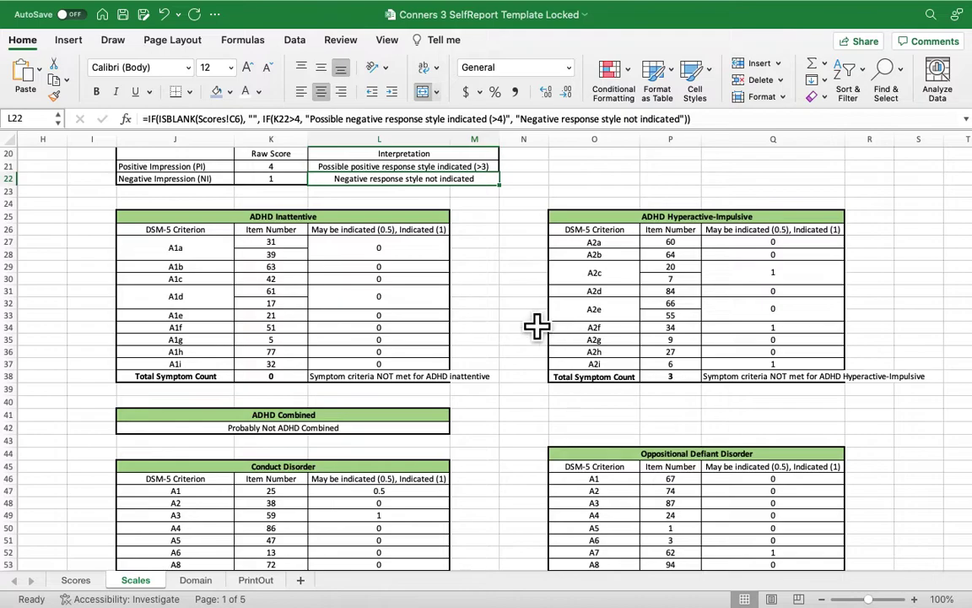
left_click(496, 291)
scroll(417, 301, "down", 3)
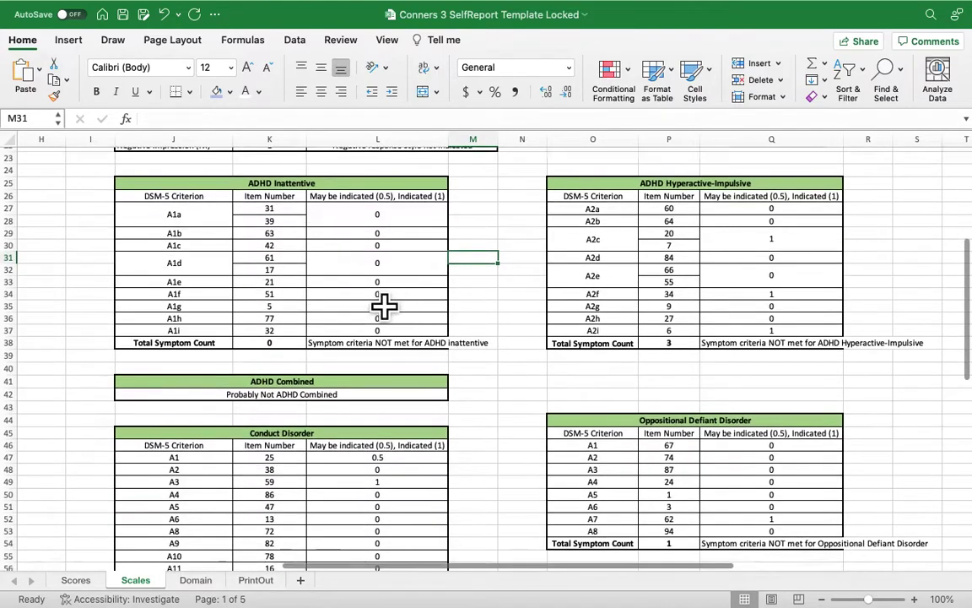
scroll(261, 298, "down", 1)
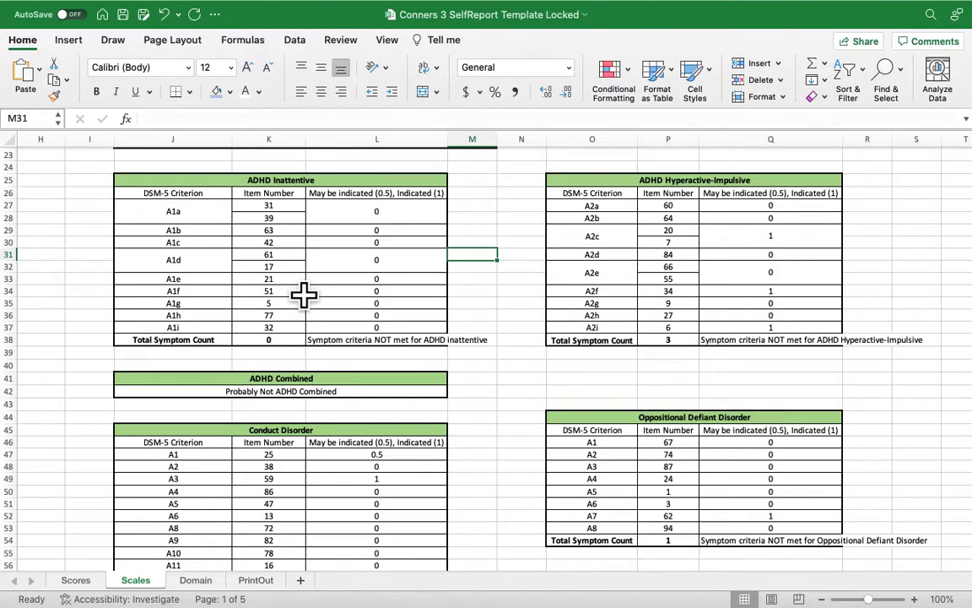
Step: Inspect the formulas behind Inattentive criterion A1a, the Inattentive symptom conclusion and the ADHD Combined result
left_click(434, 221)
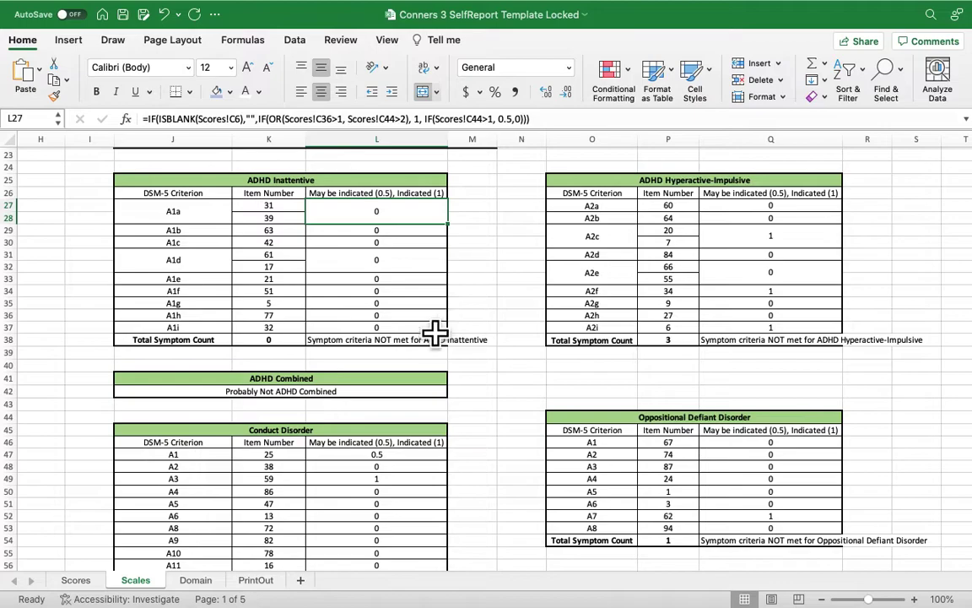
left_click(384, 339)
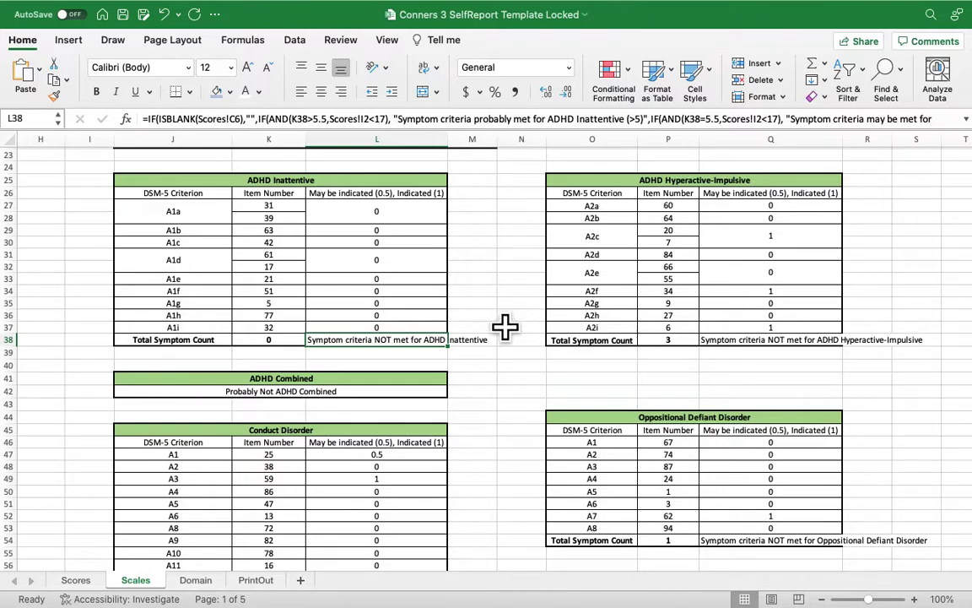
left_click(346, 388)
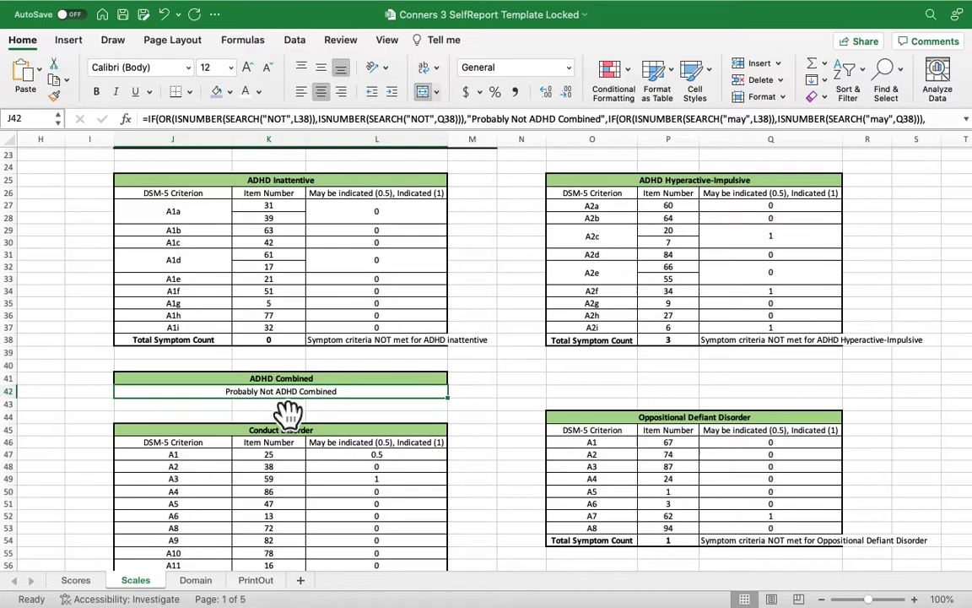
Step: Review the Conduct Disorder and Oppositional Defiant Disorder tables and inspect the formula of the Conduct Disorder conclusion
scroll(545, 379, "down", 3)
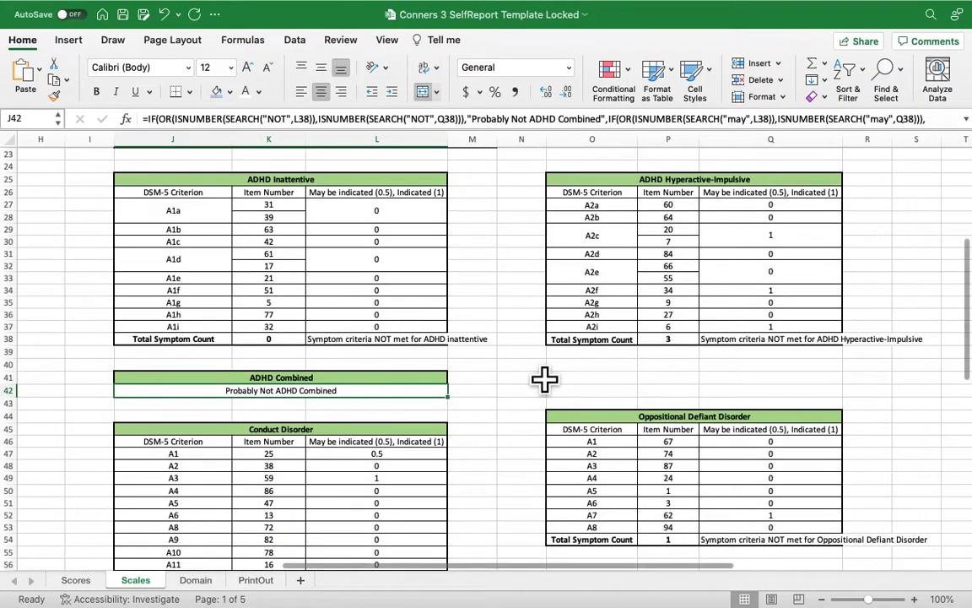
scroll(543, 372, "down", 8)
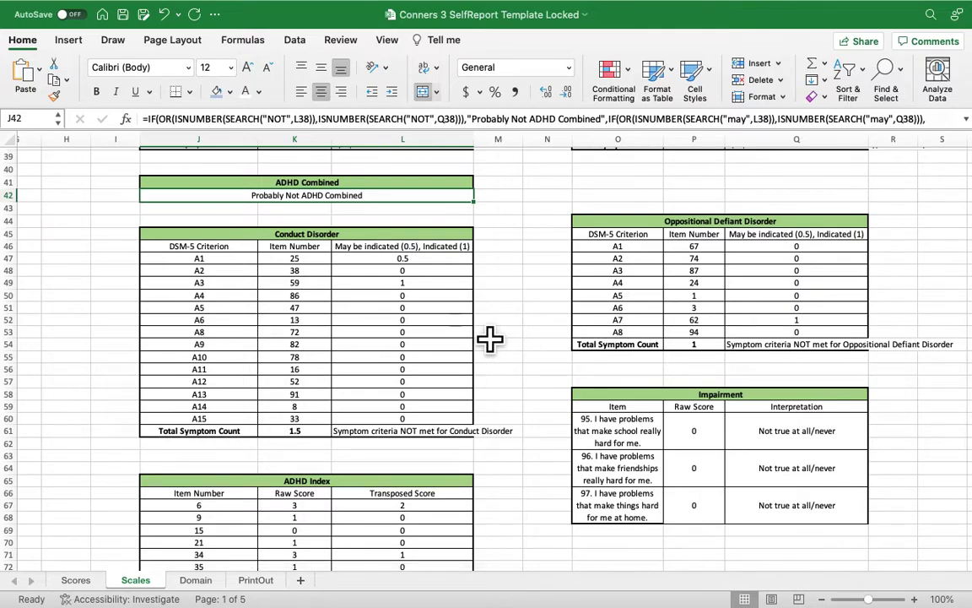
scroll(561, 298, "down", 1)
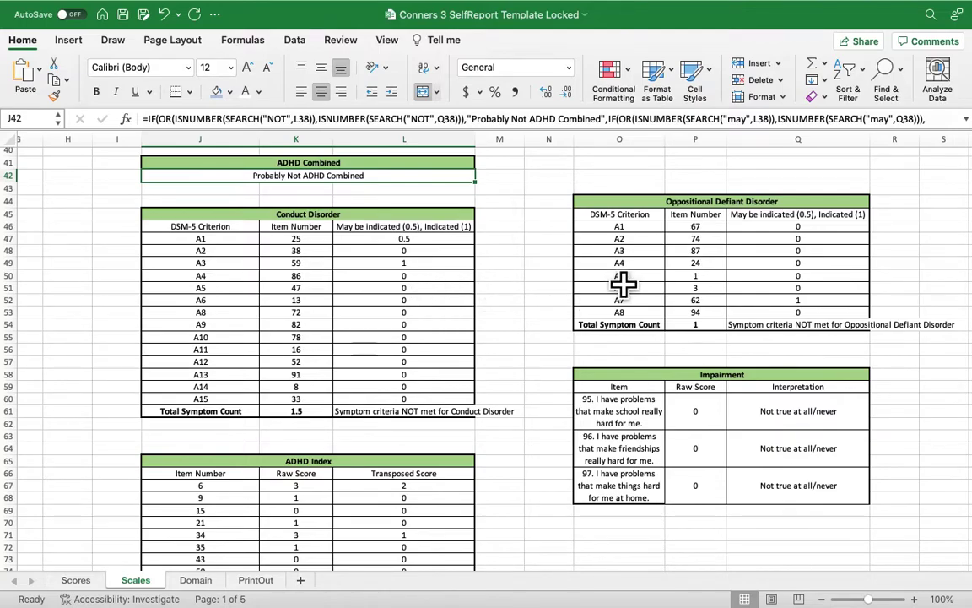
left_click(456, 413)
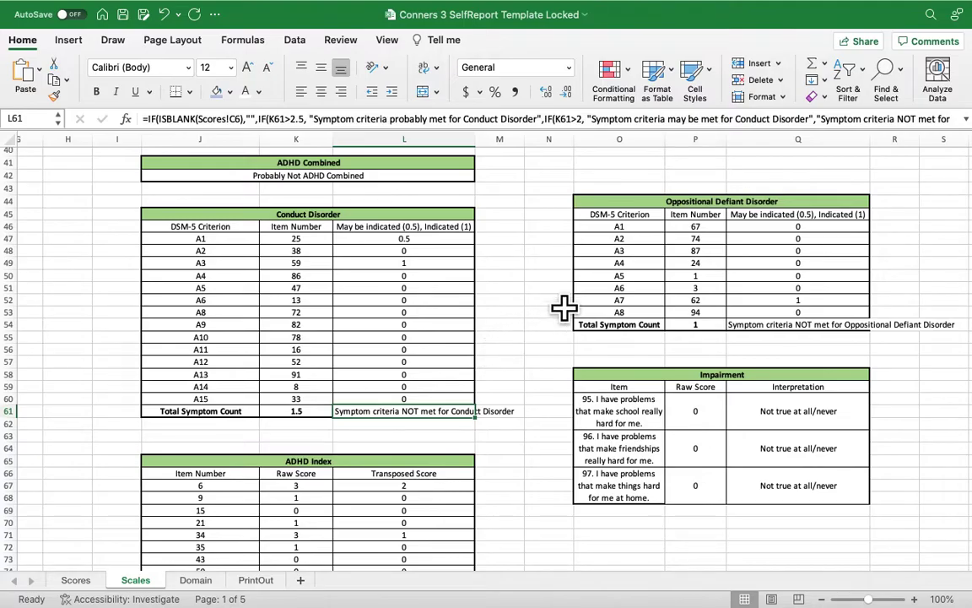
Step: Examine the ADHD Index and Impairment tables and inspect the formula for the probability of having ADHD
scroll(601, 296, "down", 1)
scroll(598, 294, "down", 5)
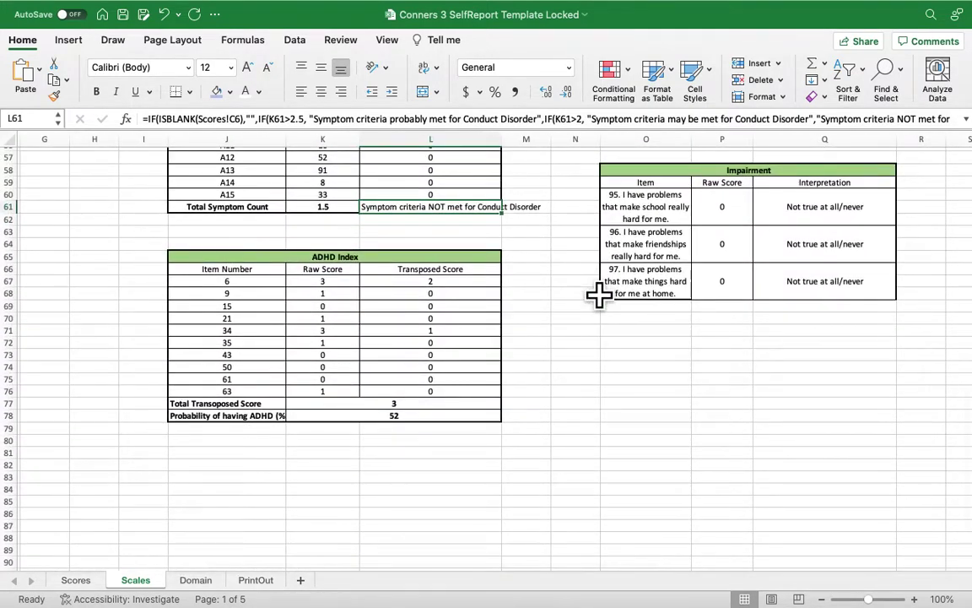
left_click(435, 416)
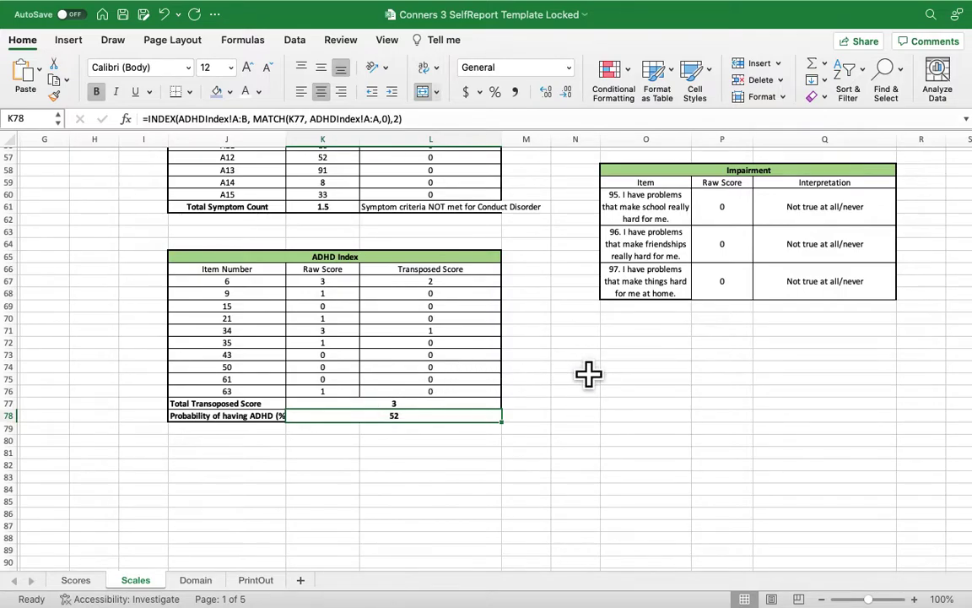
Step: Inspect the formula of the ADHD Index total transposed score and look back over the tables on the Scales sheet
key("Up")
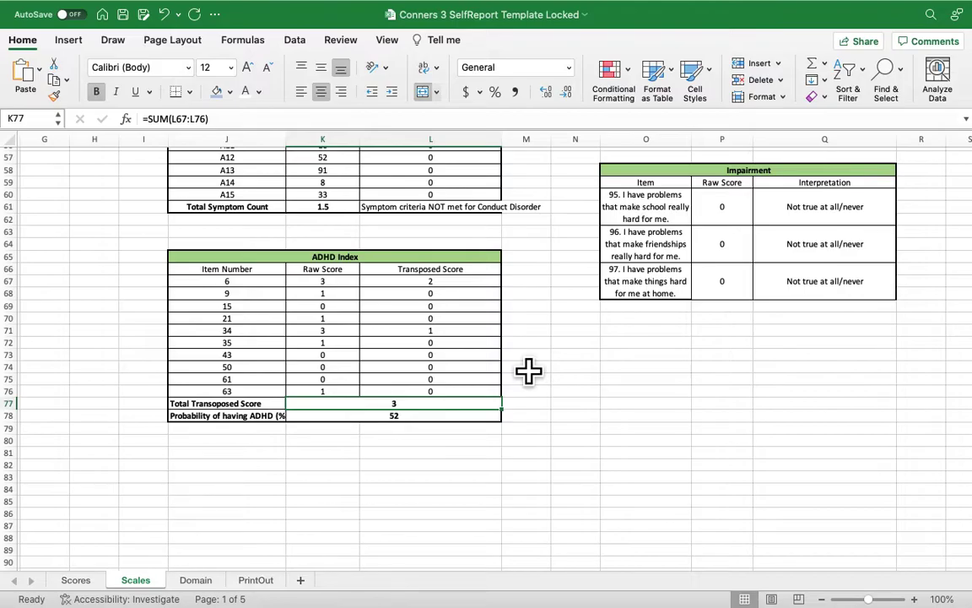
scroll(528, 370, "up", 15)
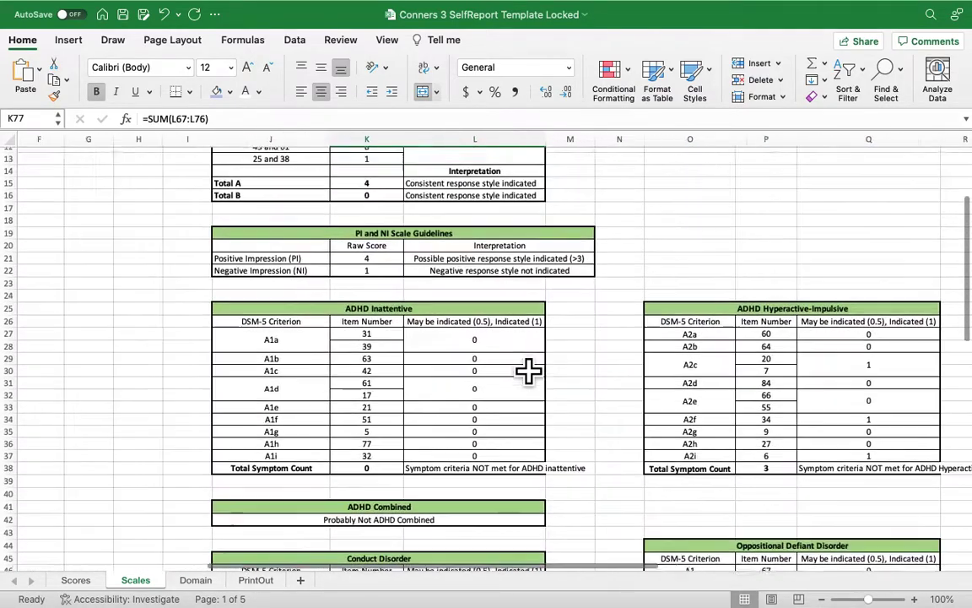
scroll(528, 369, "left", 5)
scroll(528, 369, "down", 8)
scroll(528, 369, "up", 12)
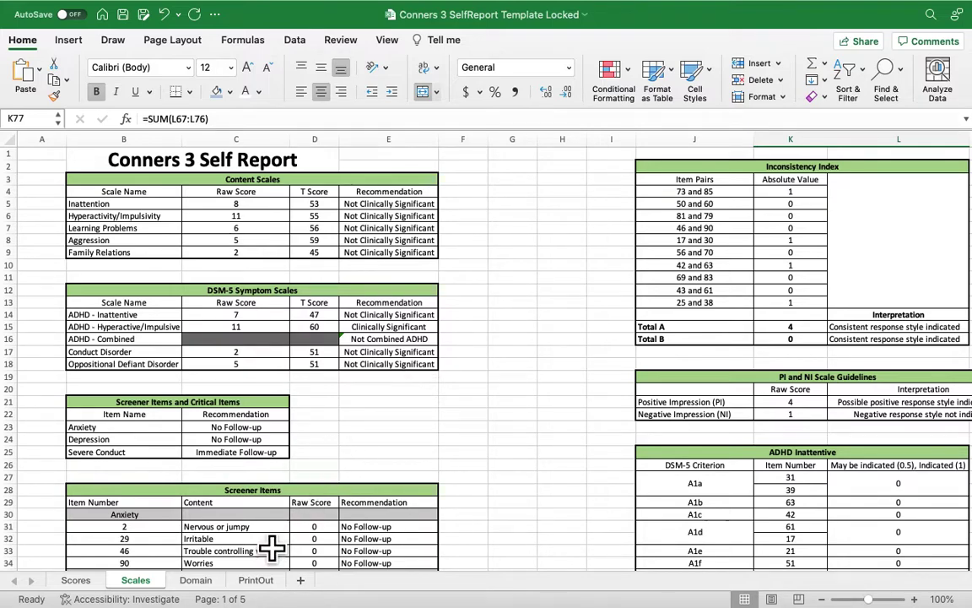
Step: Review the negative and positive item pivot tables grouped by domain on the Domain sheet
left_click(195, 580)
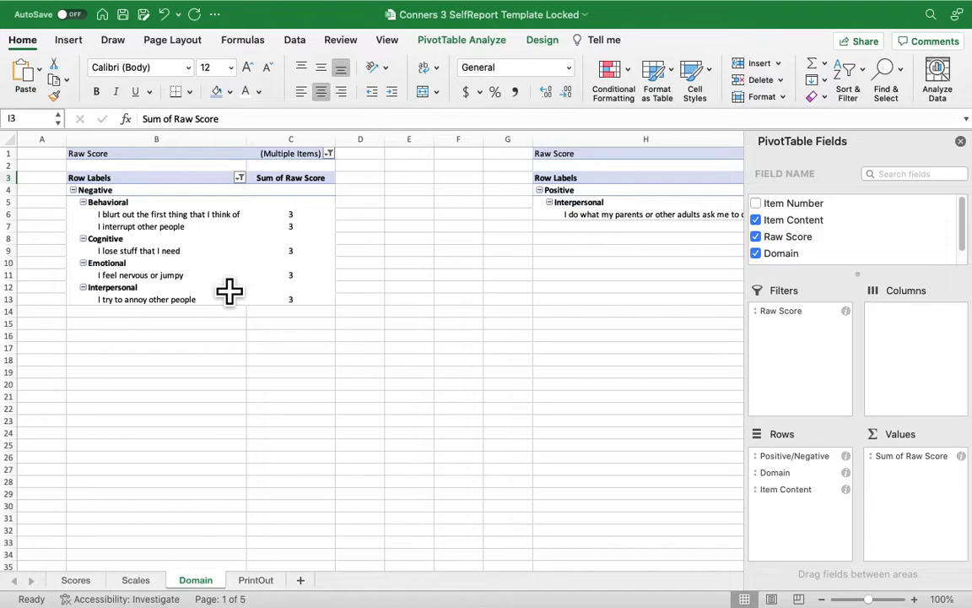
scroll(443, 262, "right", 5)
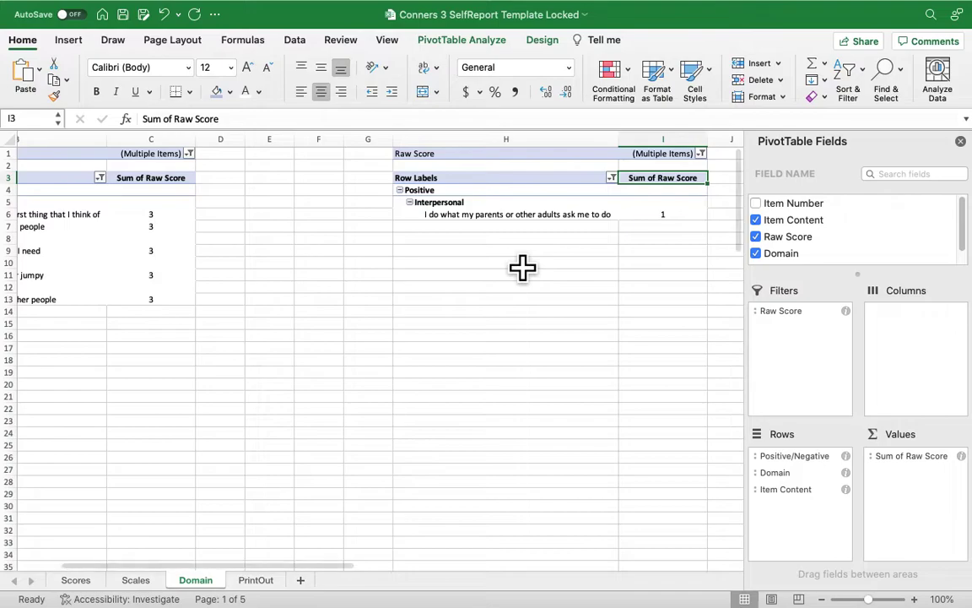
scroll(523, 267, "left", 1)
scroll(523, 266, "down", 1)
scroll(523, 267, "left", 5)
scroll(523, 266, "up", 1)
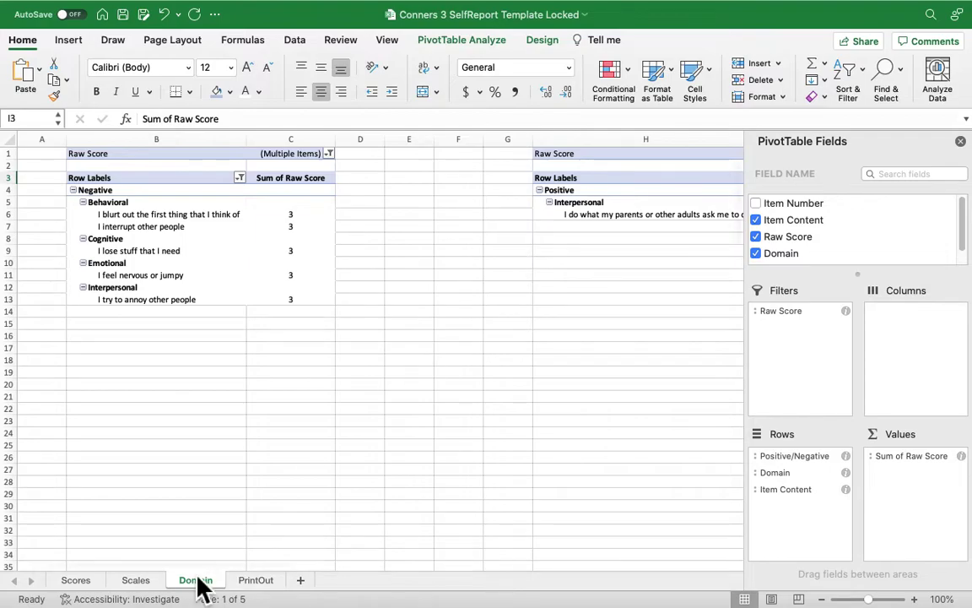
Step: Review the first two PrintOut pages, covering demographics, scale scores, Inconsistency Index and the ADHD symptom tables
left_click(255, 581)
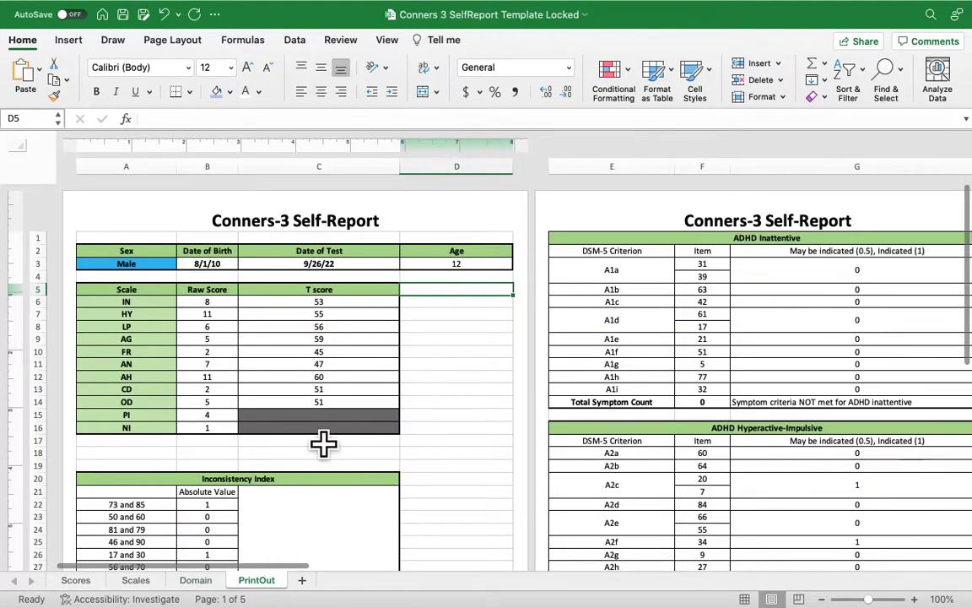
scroll(323, 443, "down", 5)
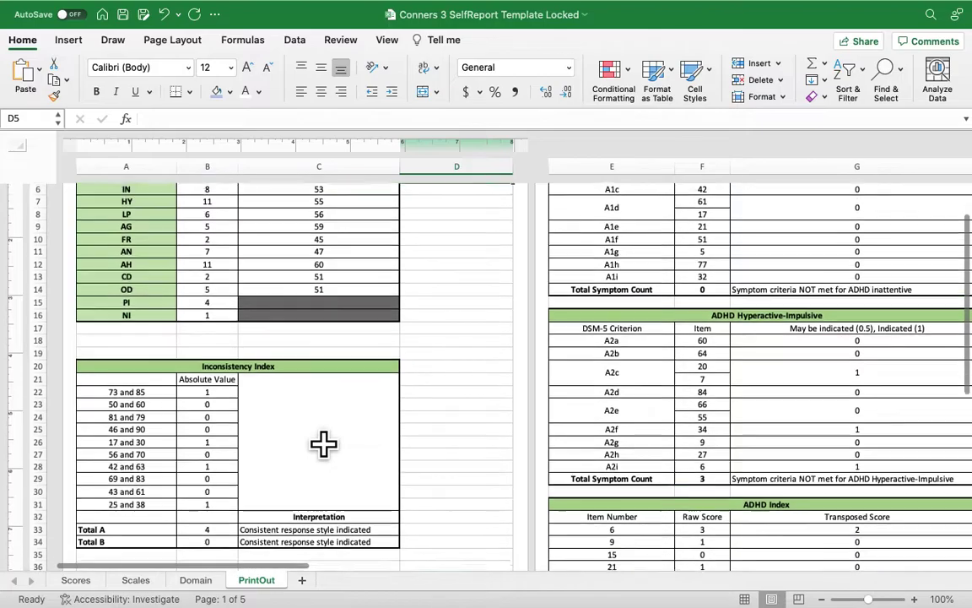
scroll(324, 443, "up", 5)
scroll(323, 443, "right", 5)
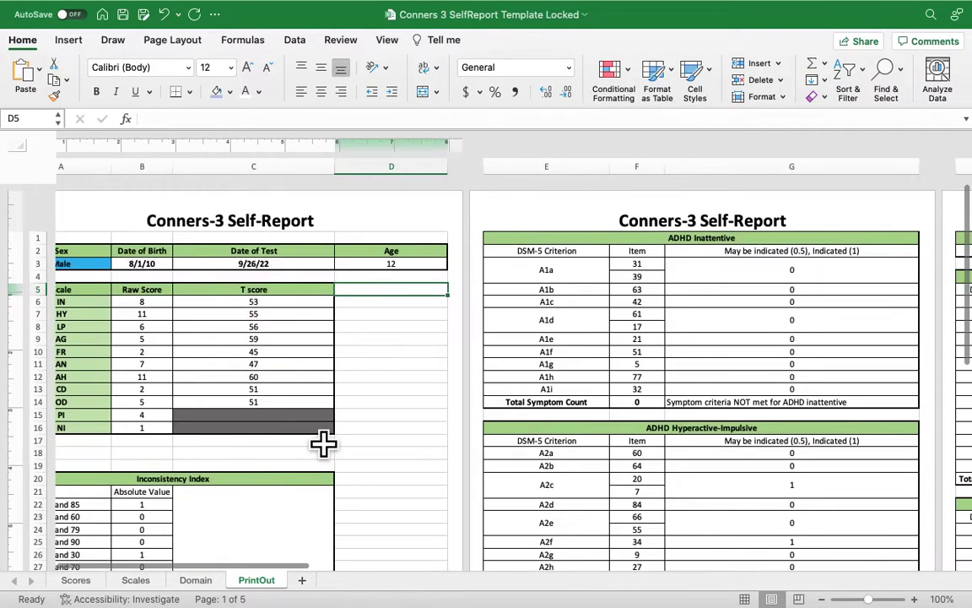
scroll(323, 443, "down", 3)
scroll(323, 443, "left", 1)
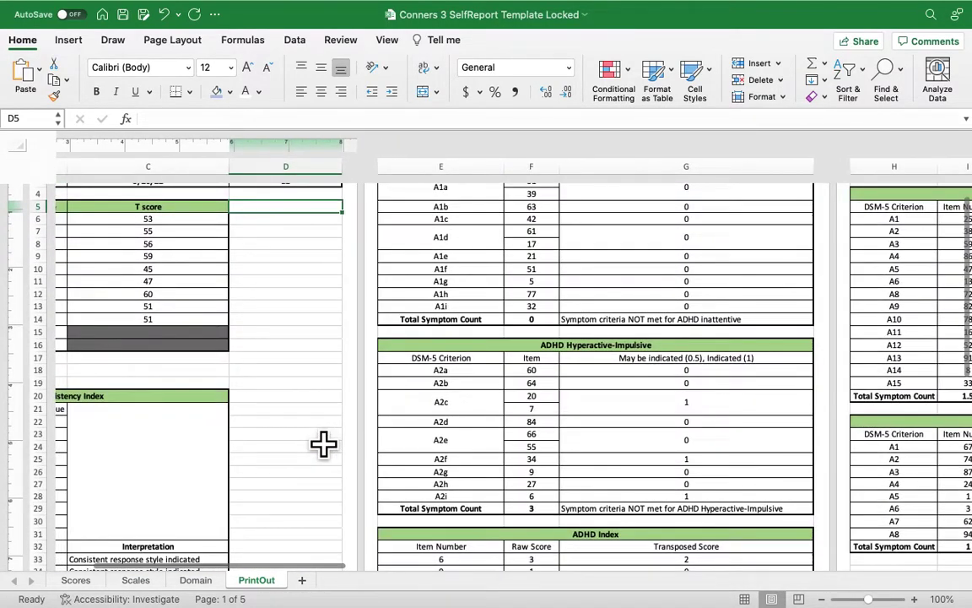
scroll(323, 443, "down", 2)
scroll(323, 443, "left", 2)
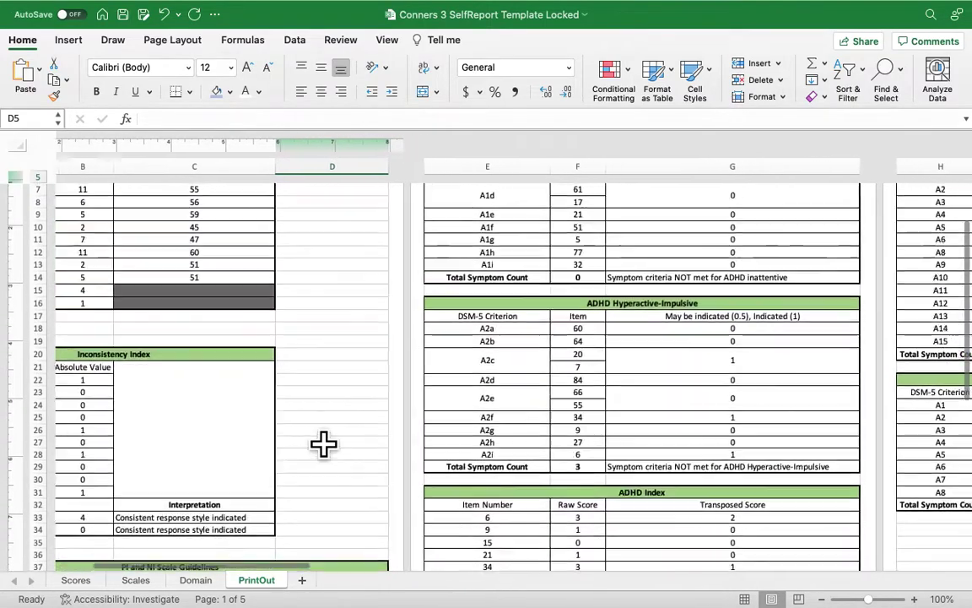
Step: Review the PrintOut pages with the Conduct Disorder, Oppositional Defiant Disorder, Impairment and Severe Conduct Critical Items tables
scroll(323, 443, "right", 5)
scroll(324, 443, "up", 3)
scroll(323, 443, "right", 10)
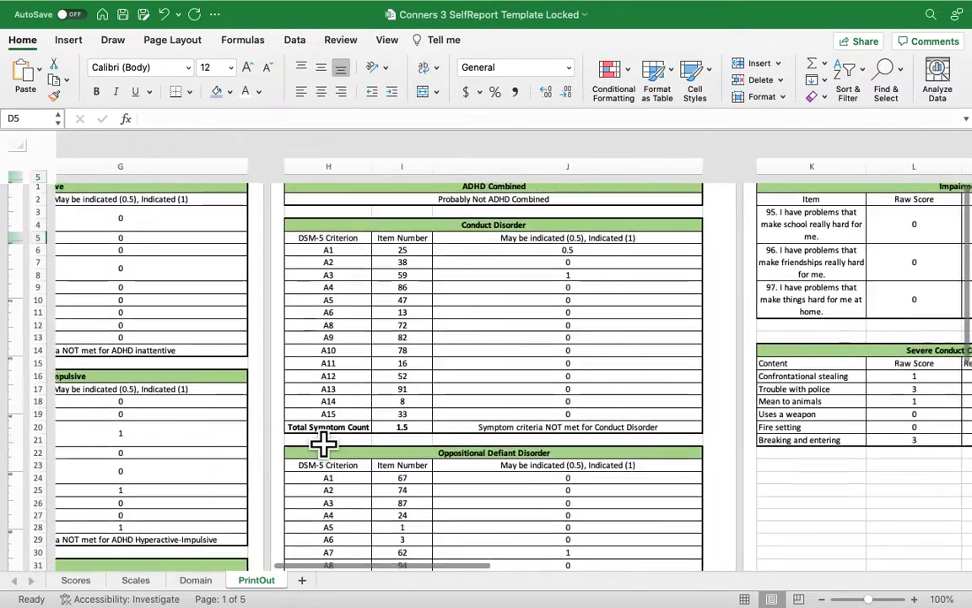
scroll(323, 443, "up", 2)
scroll(323, 443, "right", 6)
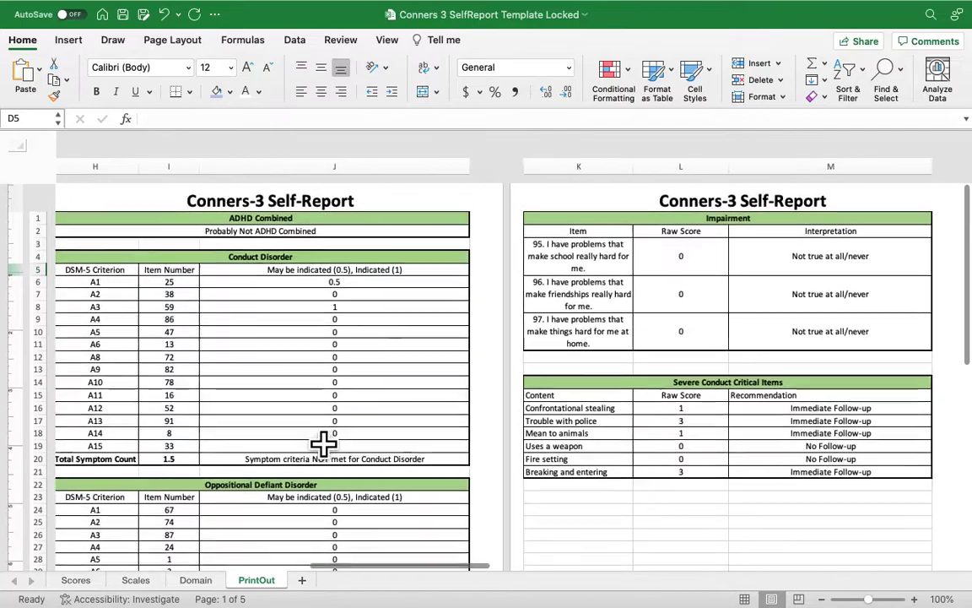
scroll(323, 443, "right", 3)
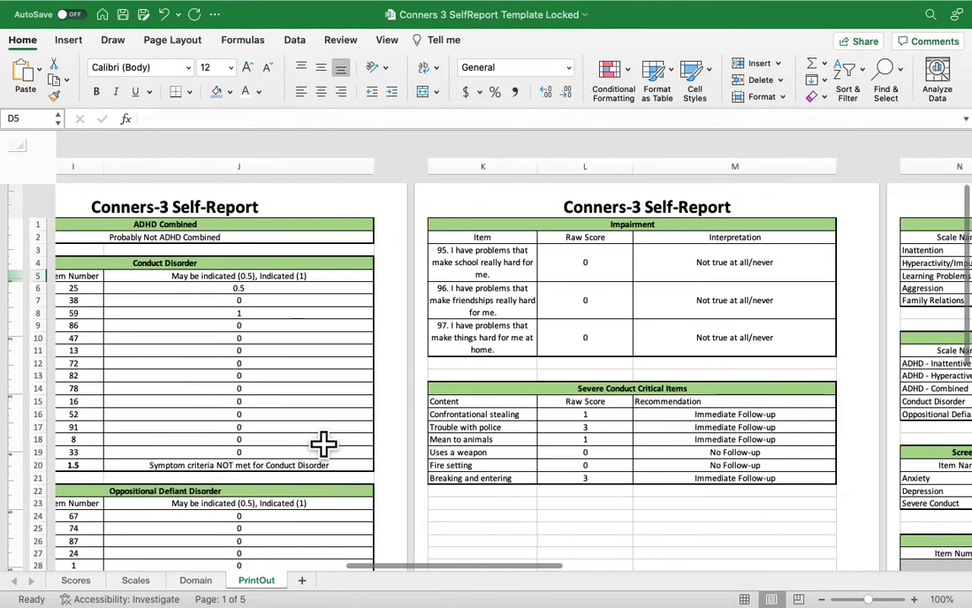
scroll(323, 443, "right", 4)
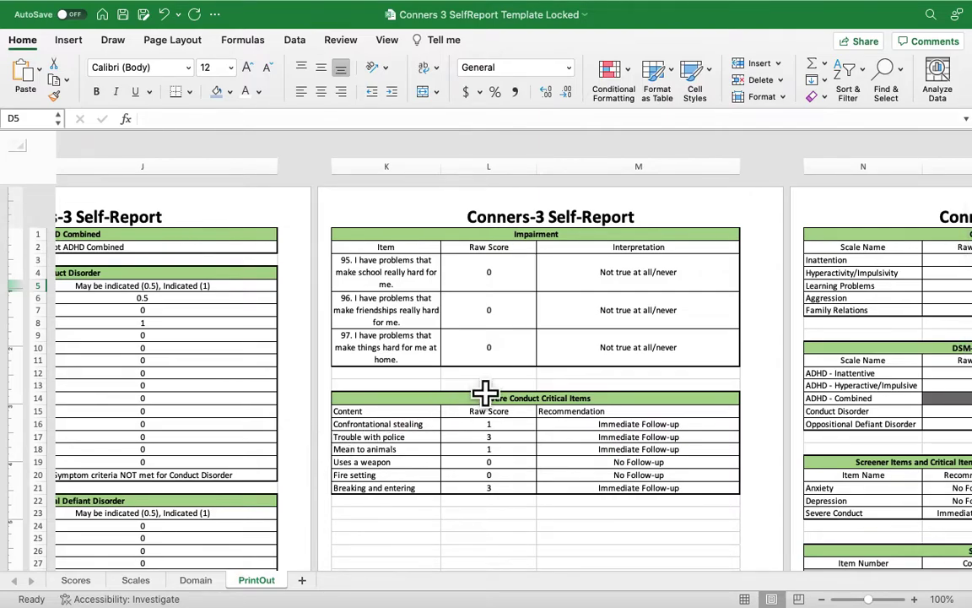
Step: Widen column M slightly on the PrintOut sheet and check the surrounding pages back to the first one
scroll(582, 344, "down", 1)
scroll(583, 344, "right", 3)
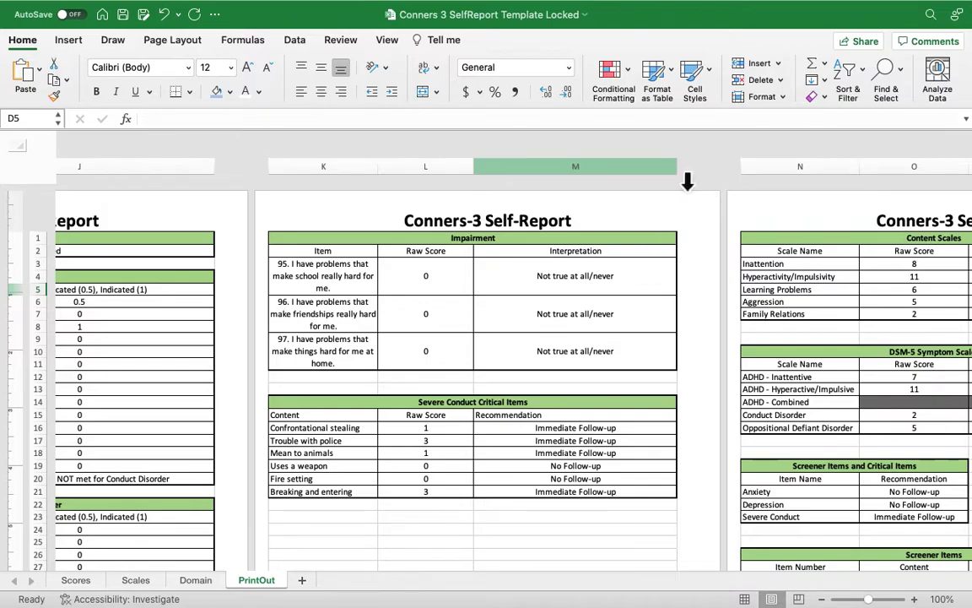
mouse_move(693, 182)
left_mouse_down()
mouse_move(655, 185)
mouse_move(705, 187)
left_mouse_up()
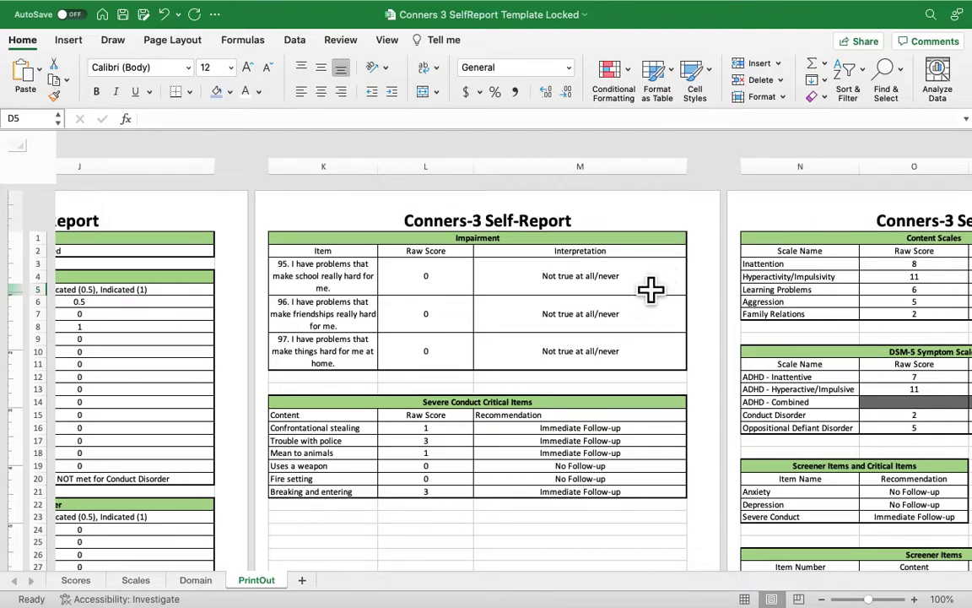
scroll(651, 289, "right", 10)
scroll(650, 289, "left", 10)
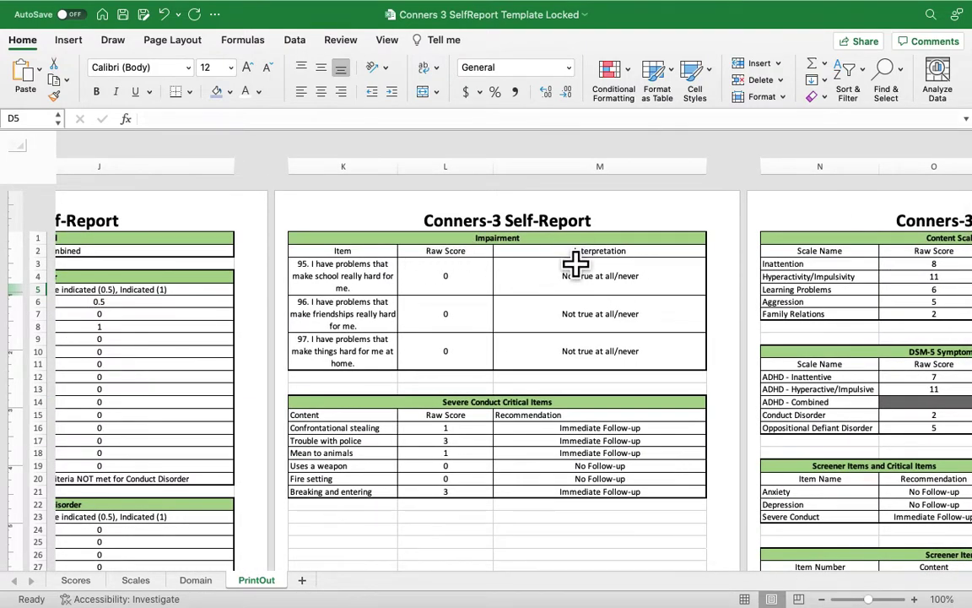
scroll(574, 264, "down", 10)
scroll(575, 264, "left", 5)
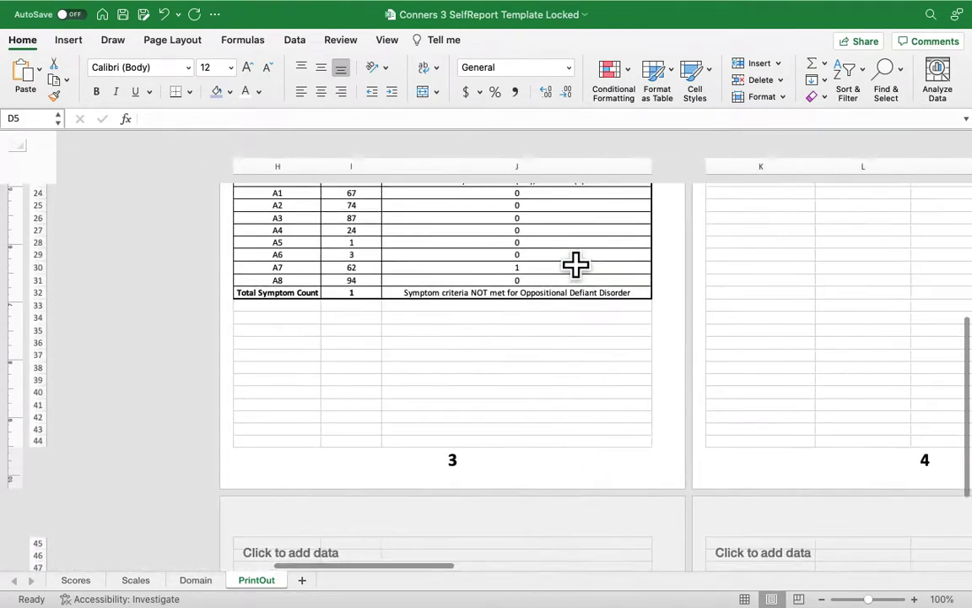
scroll(574, 264, "up", 8)
scroll(575, 264, "left", 10)
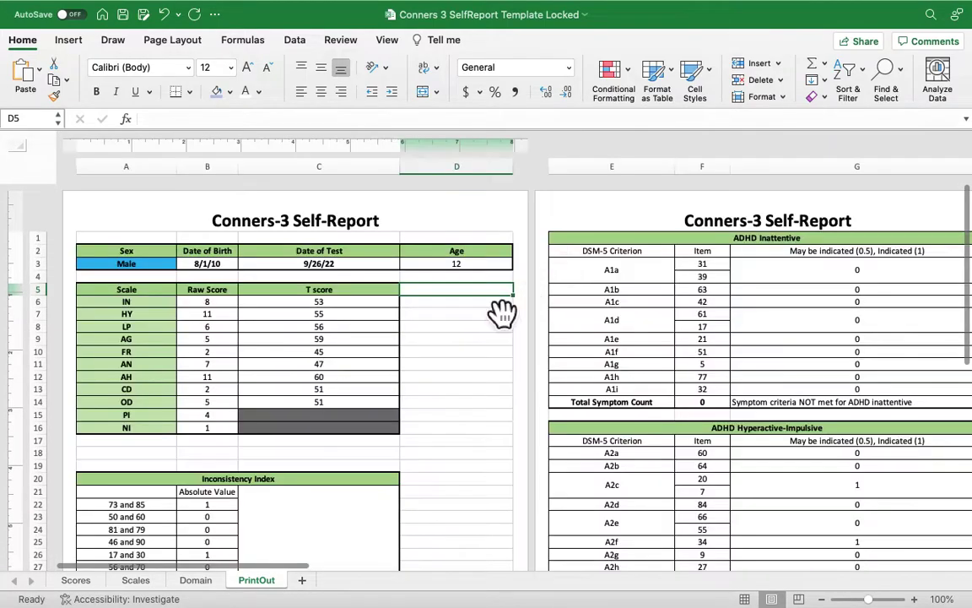
Step: Clear the raw scores of items 1 to 97 on the Scores sheet
left_click(76, 580)
scroll(341, 438, "left", 8)
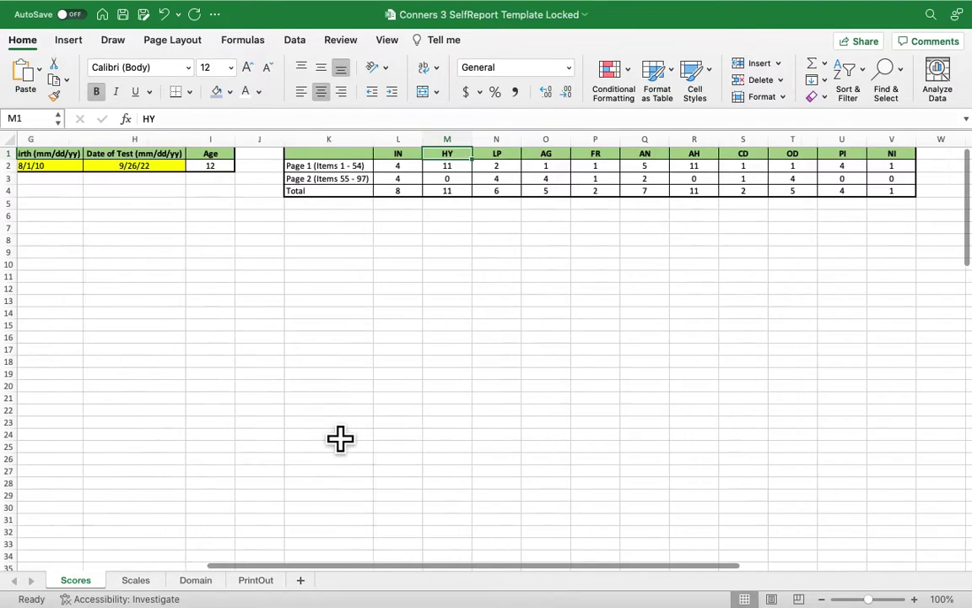
left_click(196, 236)
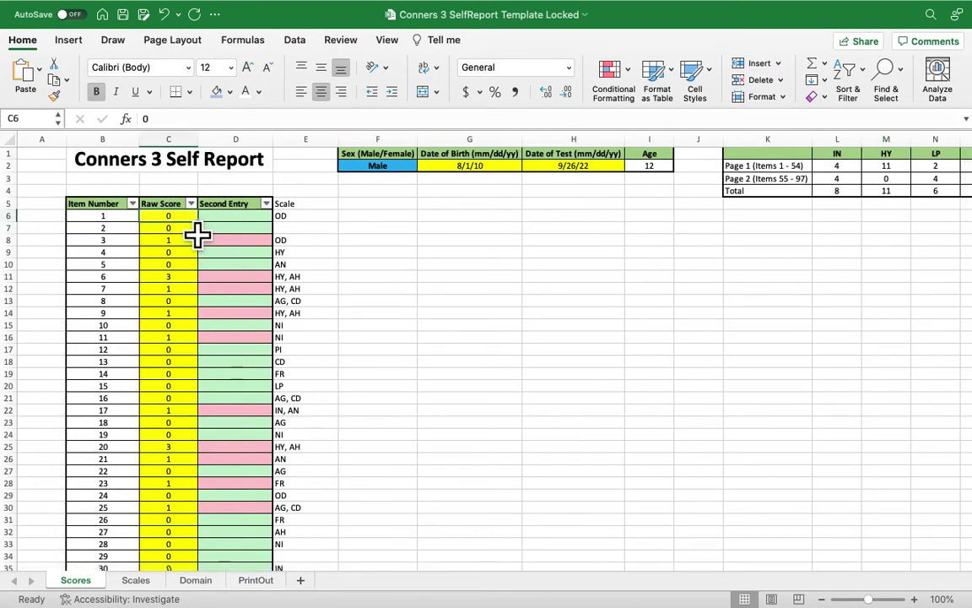
key("ctrl+shift+Down")
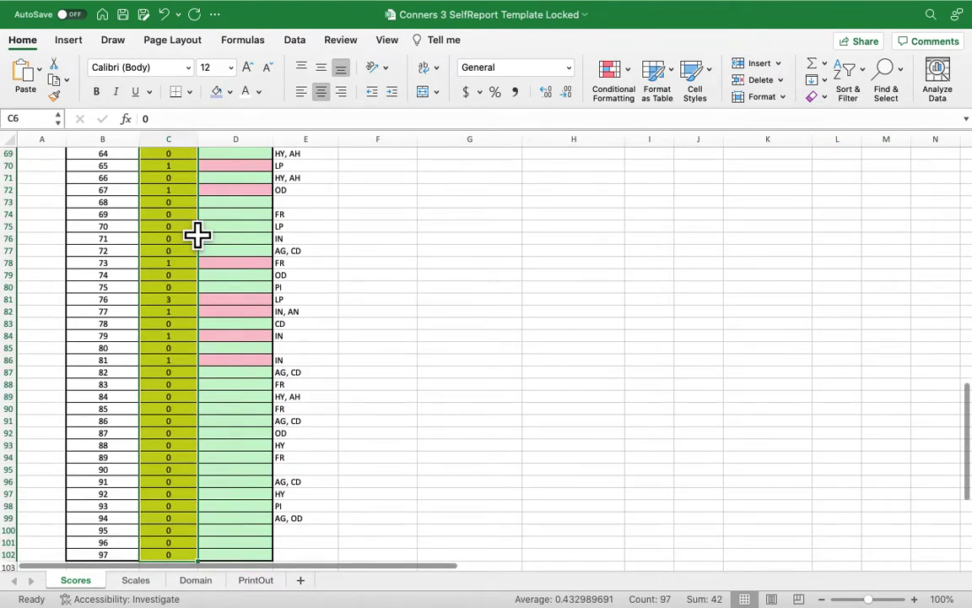
right_click(187, 224)
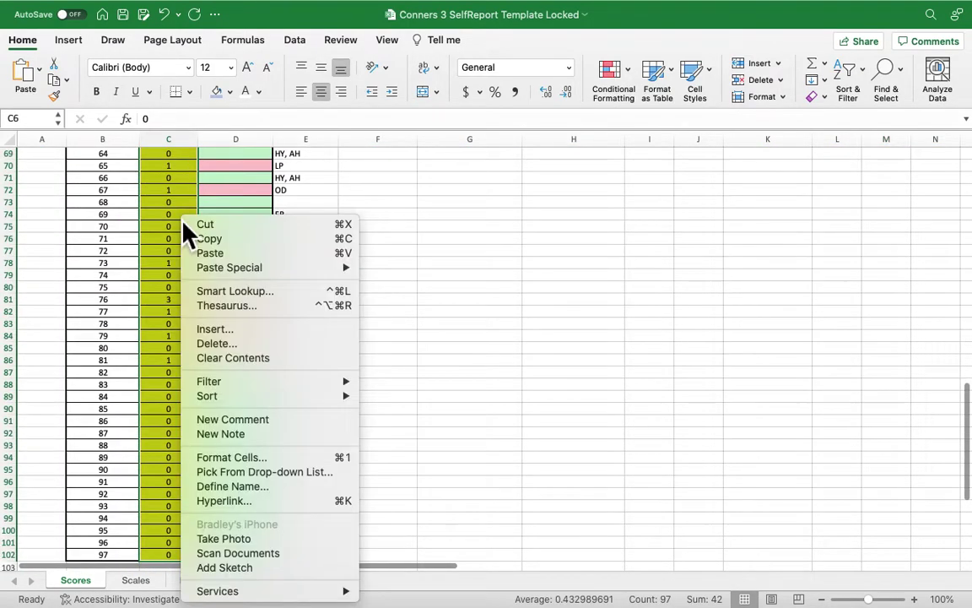
left_click(233, 358)
scroll(369, 252, "up", 20)
left_click(469, 228)
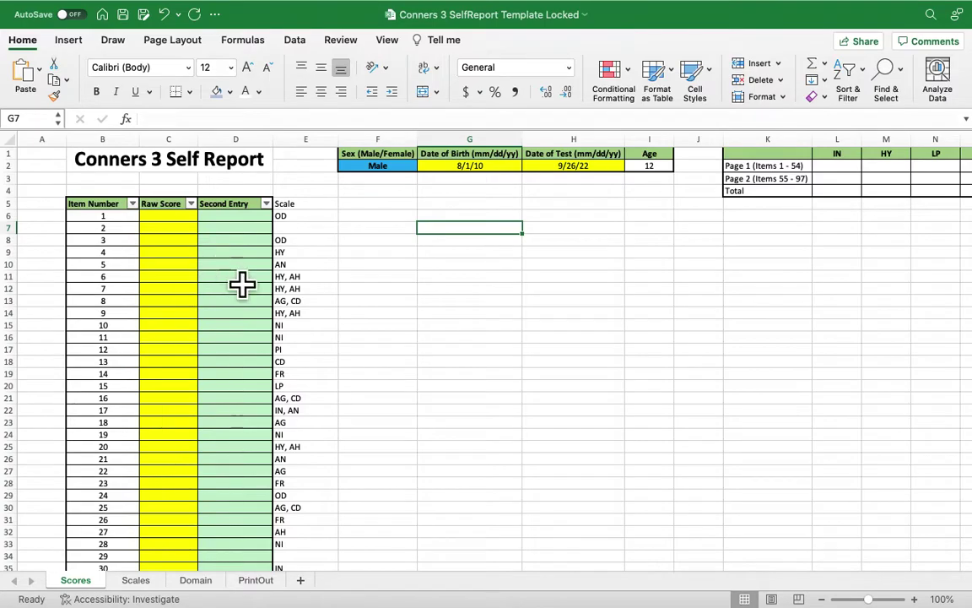
Step: Examine the content, symptom, screener, validity and ADHD tables on the Scales sheet with the raw scores cleared
left_click(145, 584)
scroll(378, 290, "right", 5)
scroll(378, 291, "down", 6)
scroll(378, 290, "right", 4)
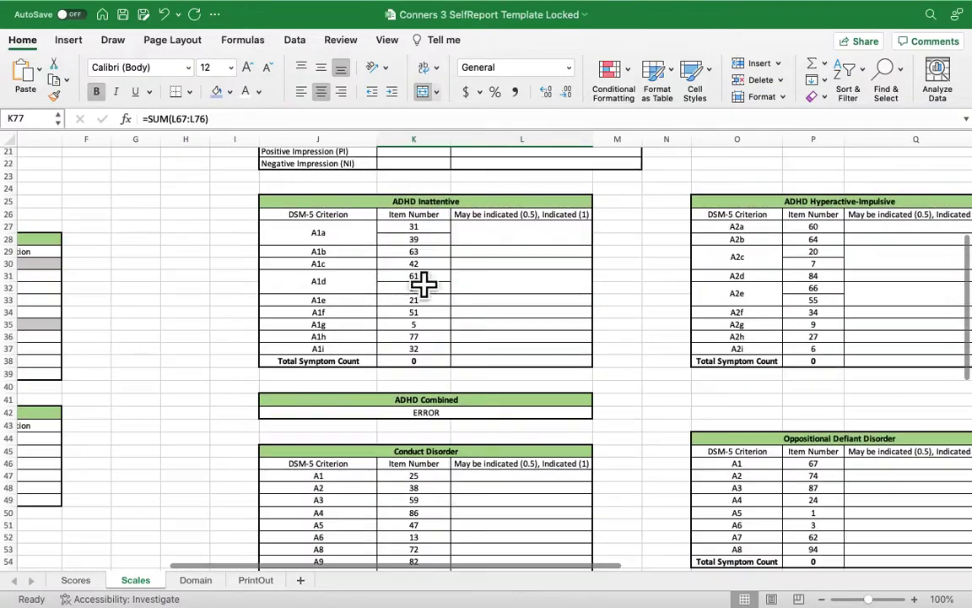
scroll(563, 268, "right", 2)
scroll(562, 268, "down", 4)
scroll(562, 268, "right", 1)
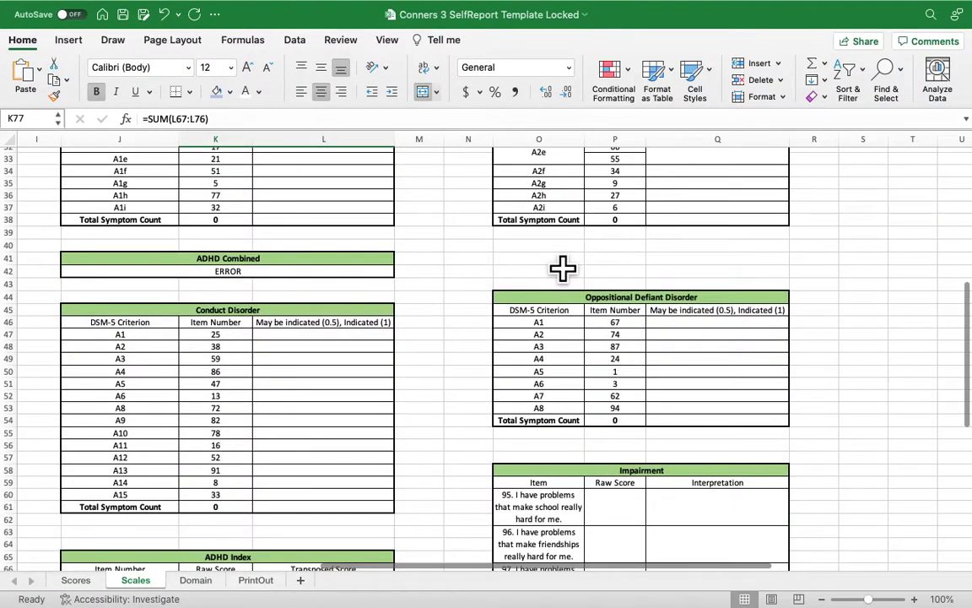
scroll(563, 268, "down", 3)
scroll(563, 268, "left", 6)
scroll(563, 269, "up", 10)
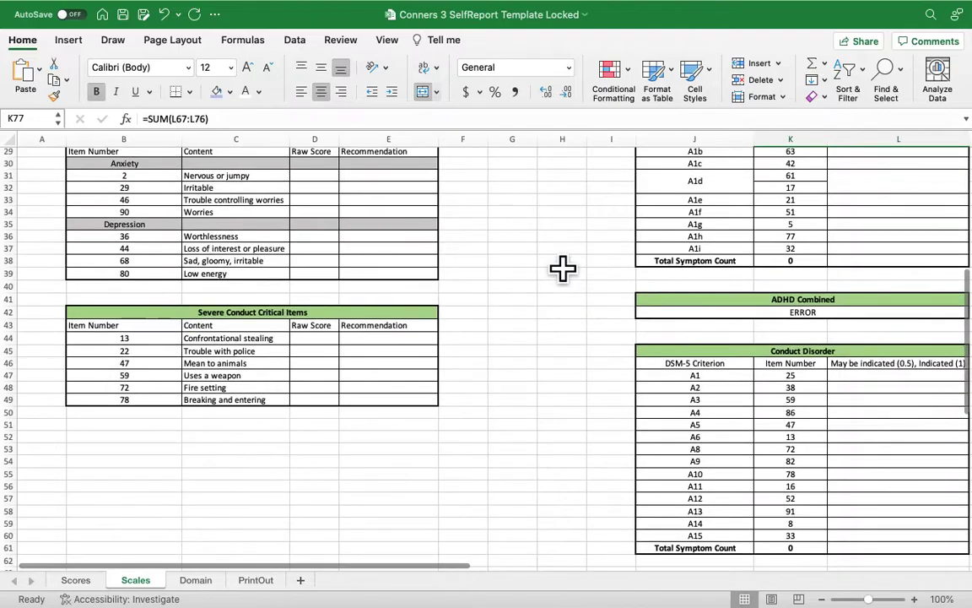
scroll(563, 268, "up", 2)
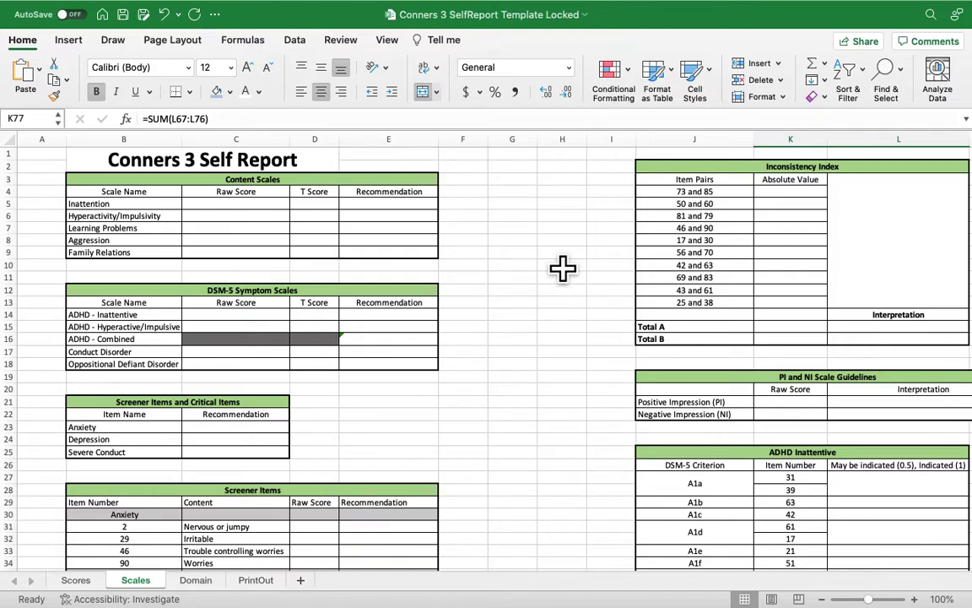
Step: Undo the clearing of the raw scores on the Scores sheet
left_click(88, 582)
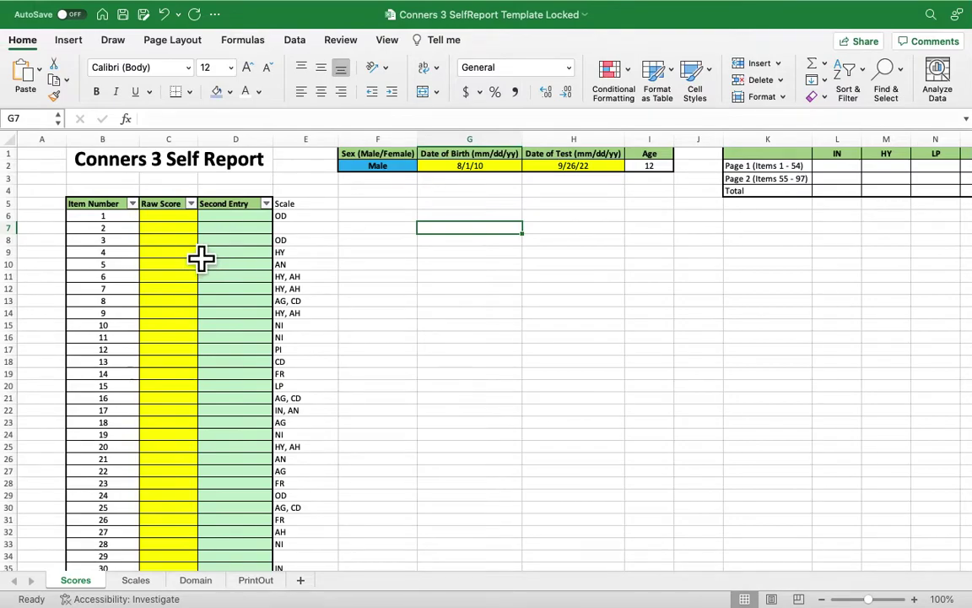
key("ctrl+v")
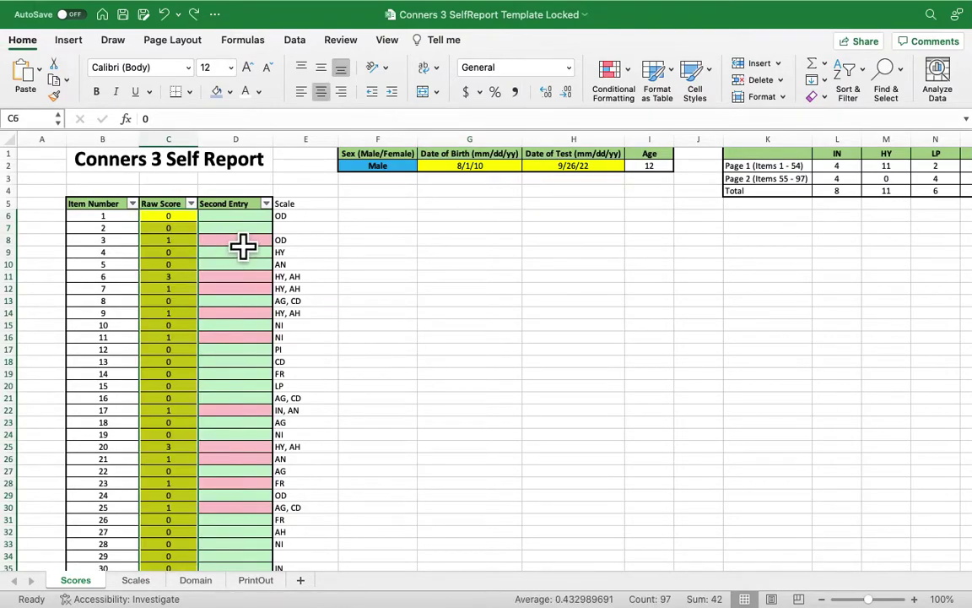
Step: Copy the Total row values for scales IN through NI in L4:V4 on the Scores sheet
scroll(691, 263, "right", 3)
scroll(690, 263, "right", 8)
left_click_drag(286, 190, 794, 209)
key("cmd+c")
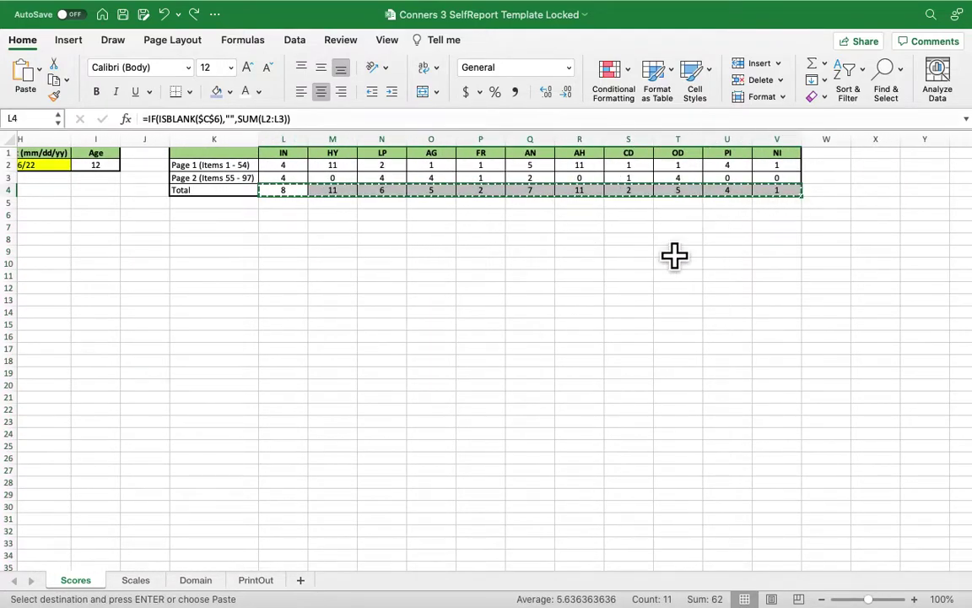
Step: In the Conners 3 Rater Comparison Graph workbook, enter Self-Report T Scores 45, 50, 80, 85 and 45 for Inattention through Aggression
key("ctrl+Right")
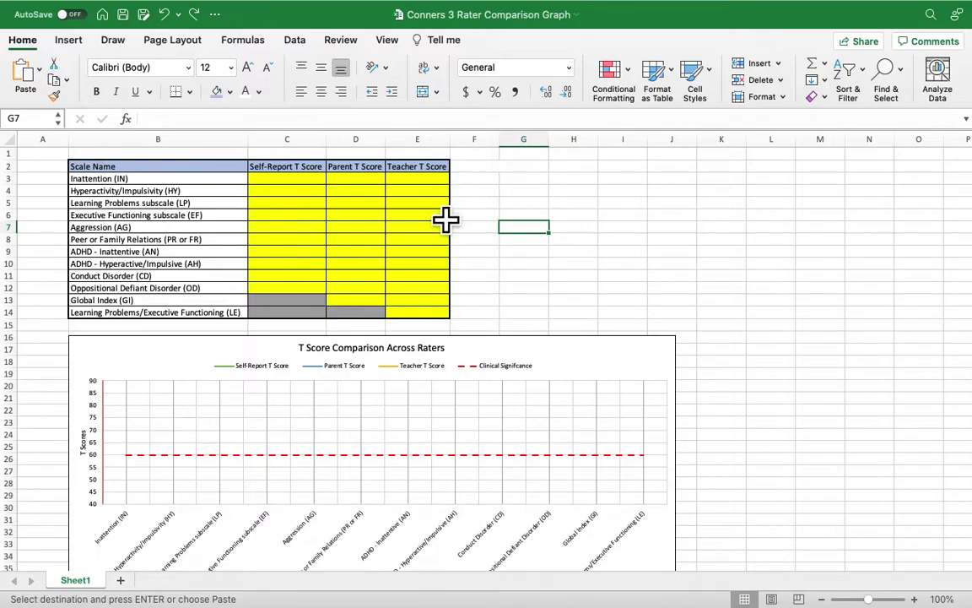
left_click(314, 181)
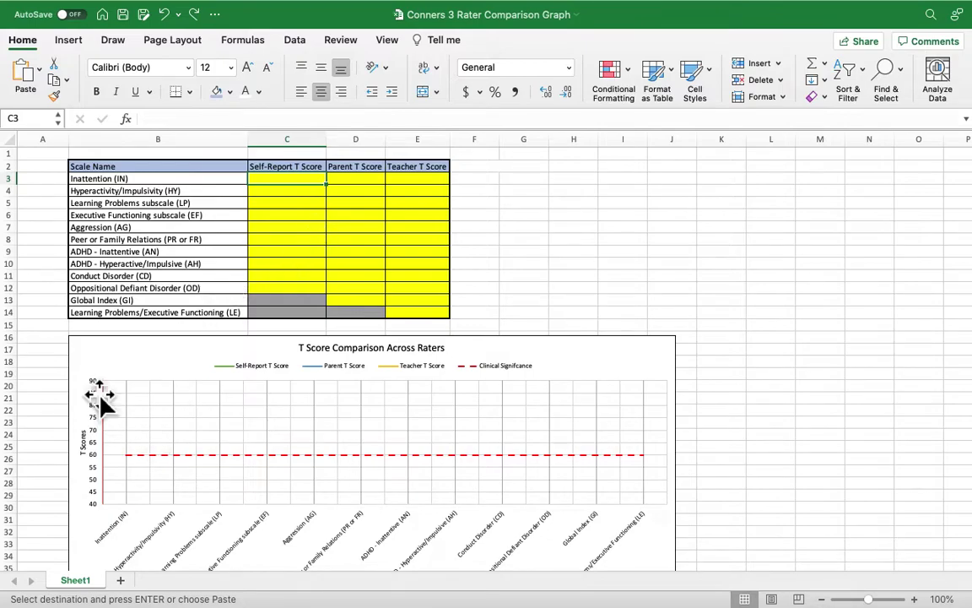
type("45")
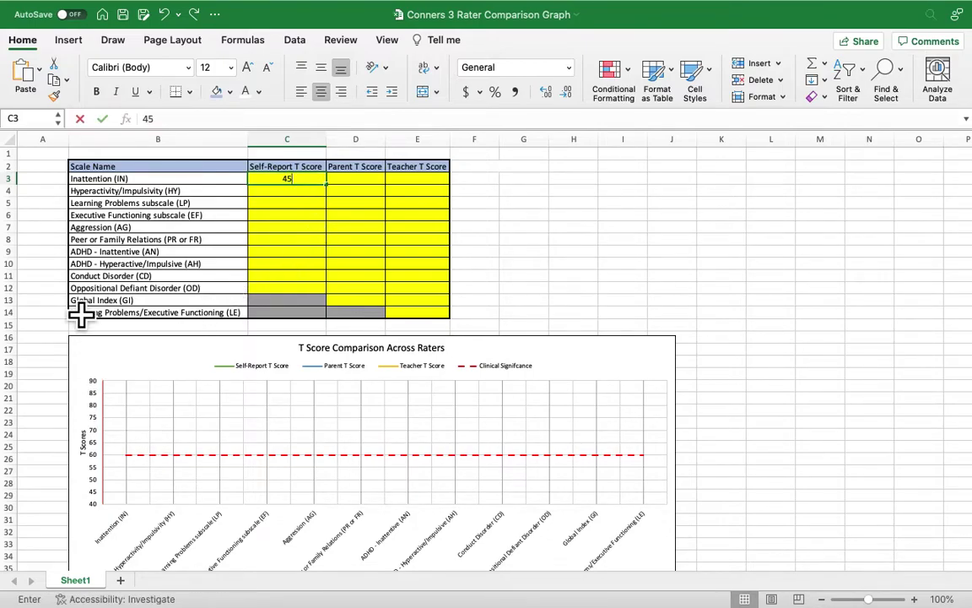
key("Return")
type("50")
key("Return")
type("80")
key("Return")
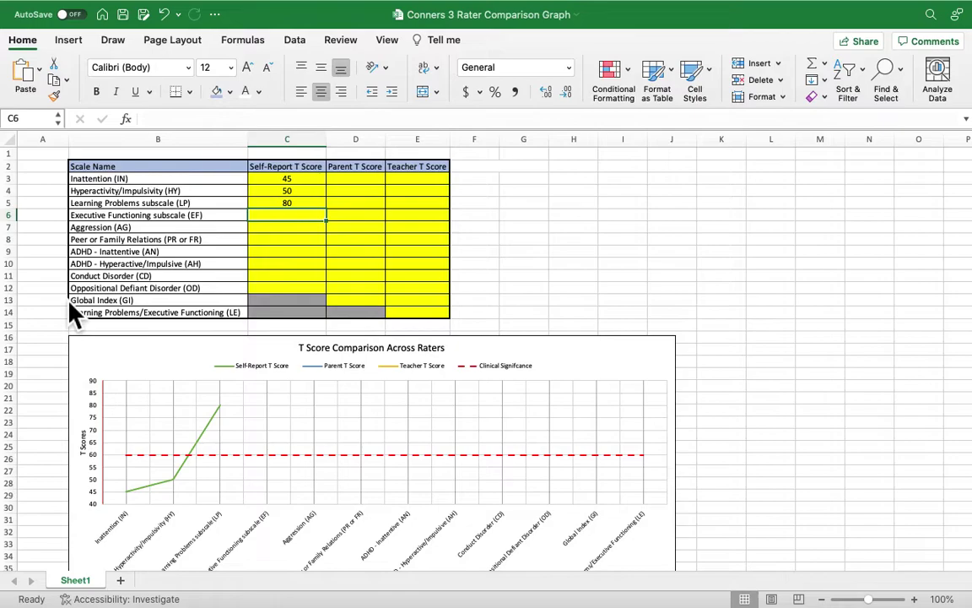
type("85")
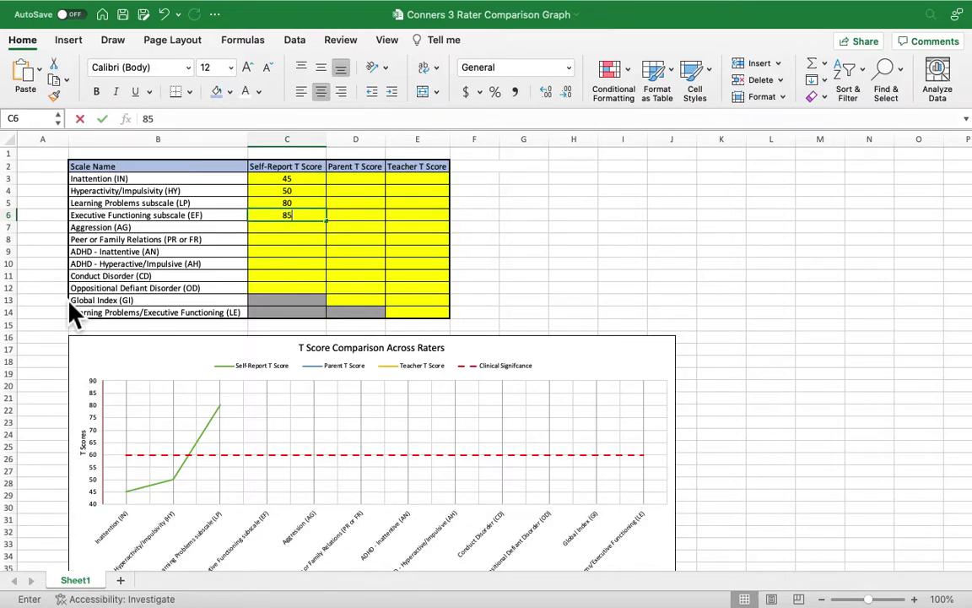
key("Return")
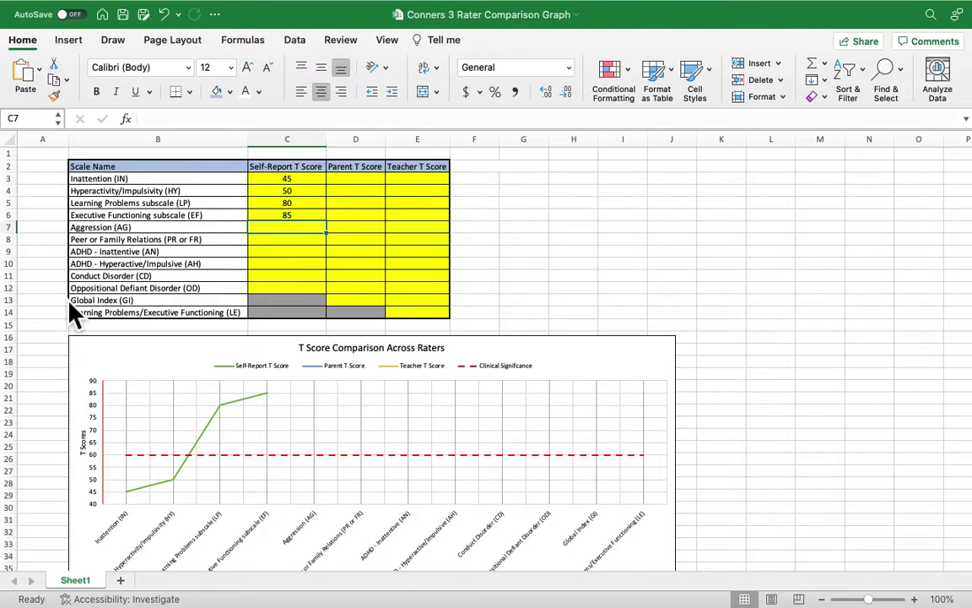
type("45")
key("Return")
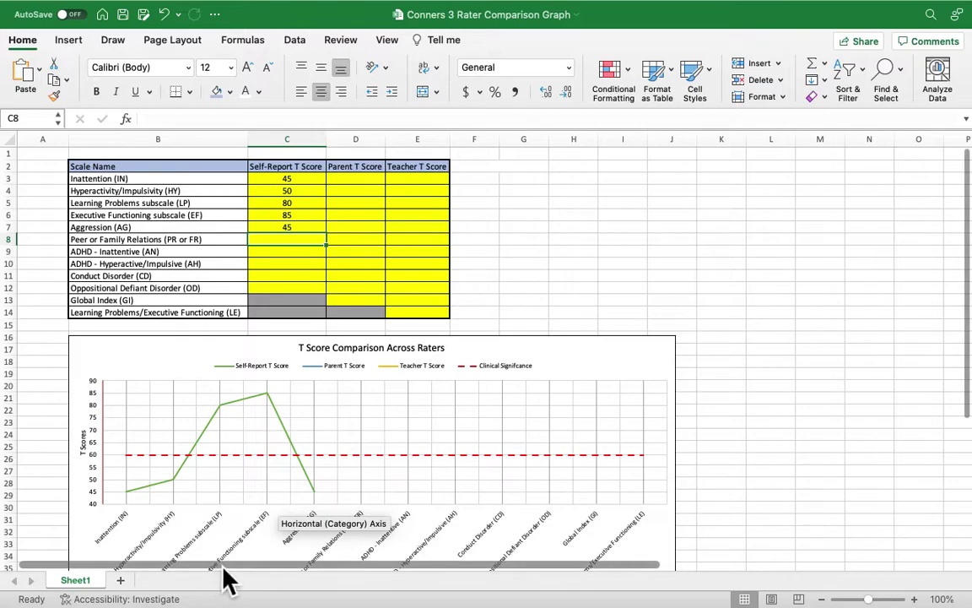
Step: Enter Self-Report T Scores 60, 50, 49, 55 and 70 for Peer or Family Relations through Oppositional Defiant Disorder
scroll(253, 549, "down", 2)
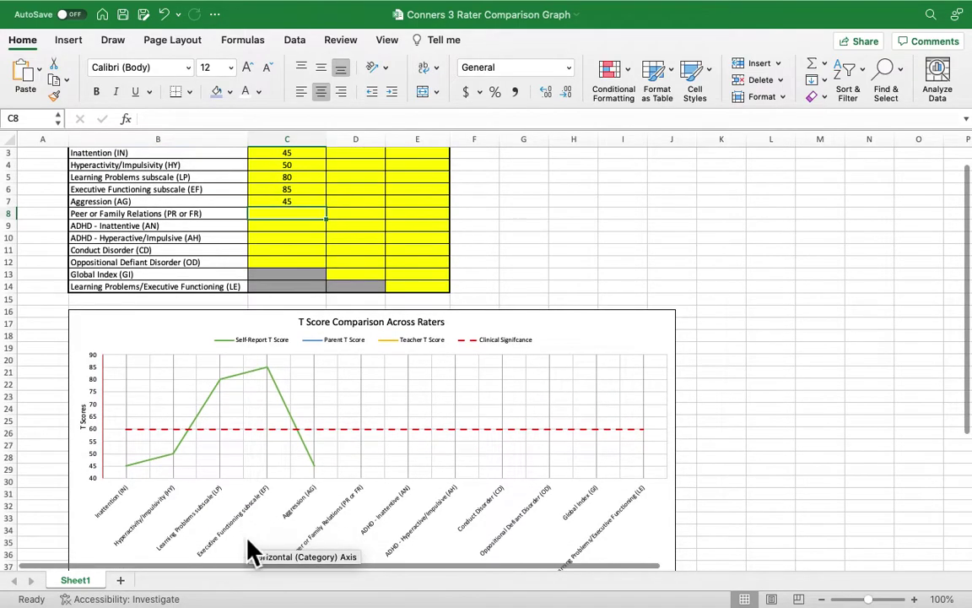
mouse_move(270, 377)
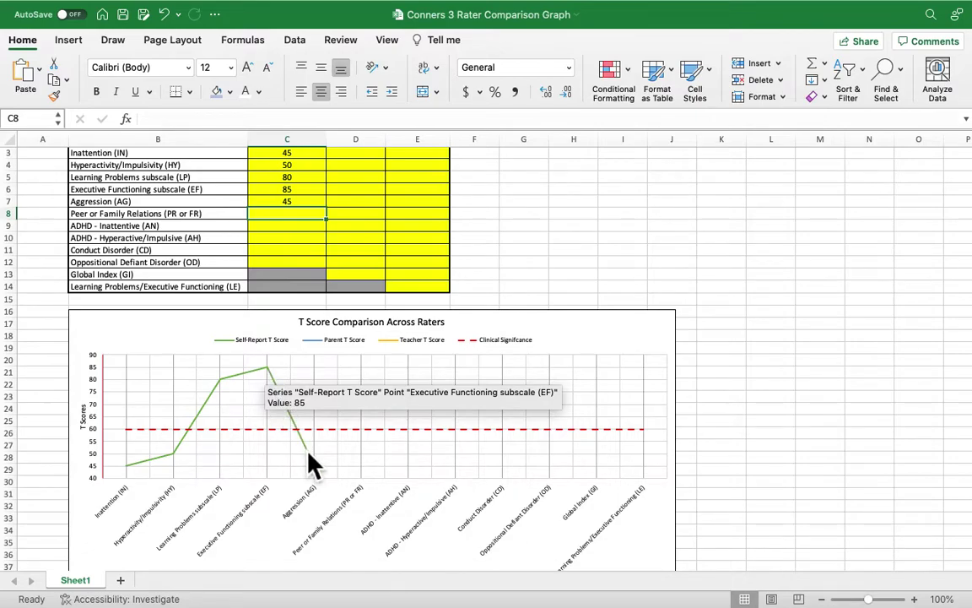
mouse_move(319, 439)
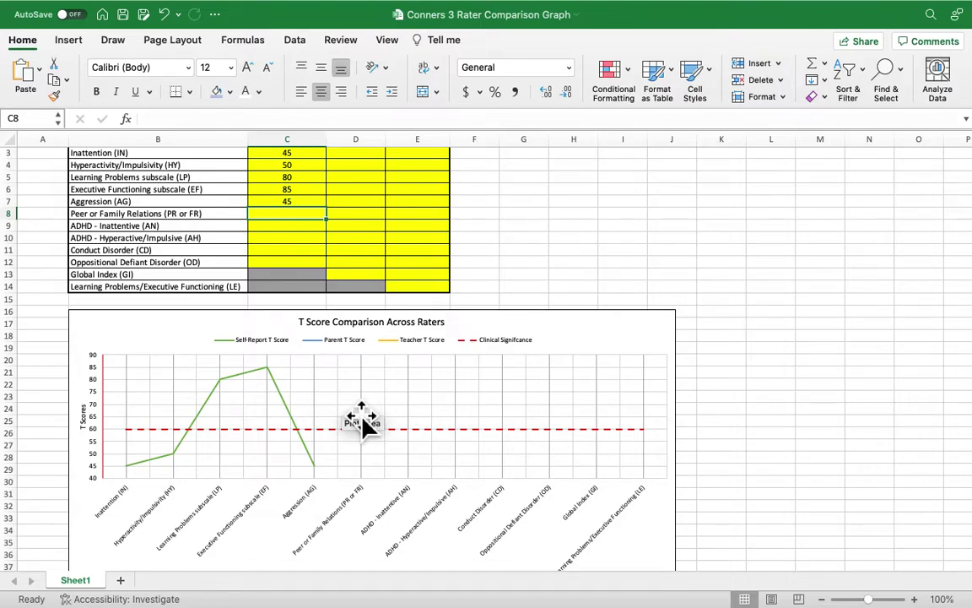
type("60")
key("Return")
type("50")
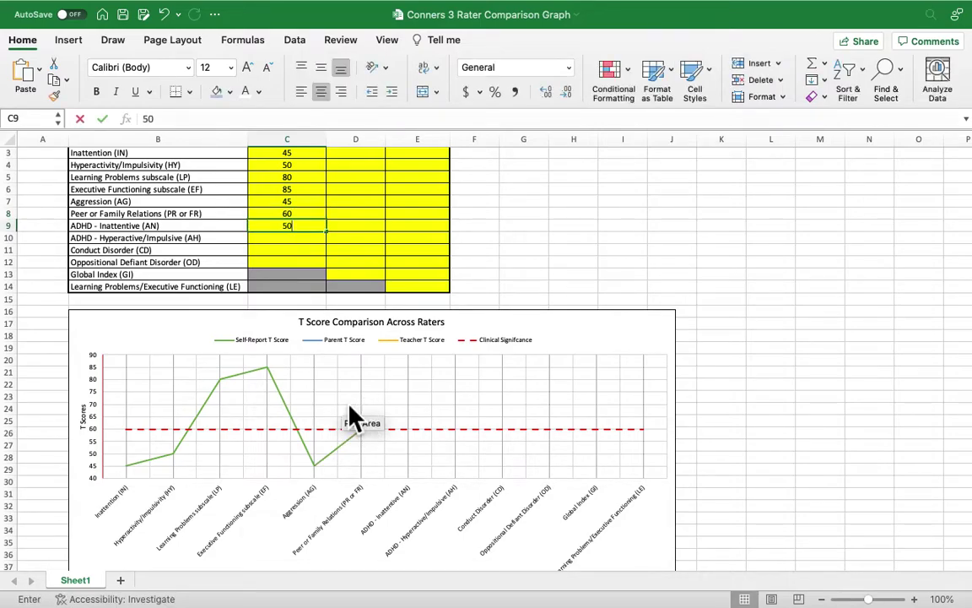
key("Return")
type("49")
key("Return")
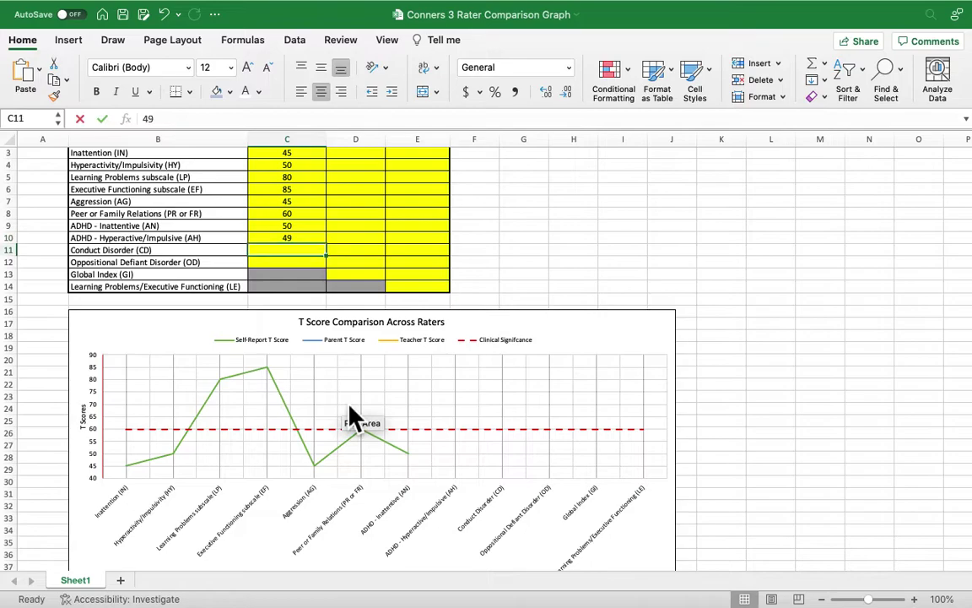
type("55")
key("Return")
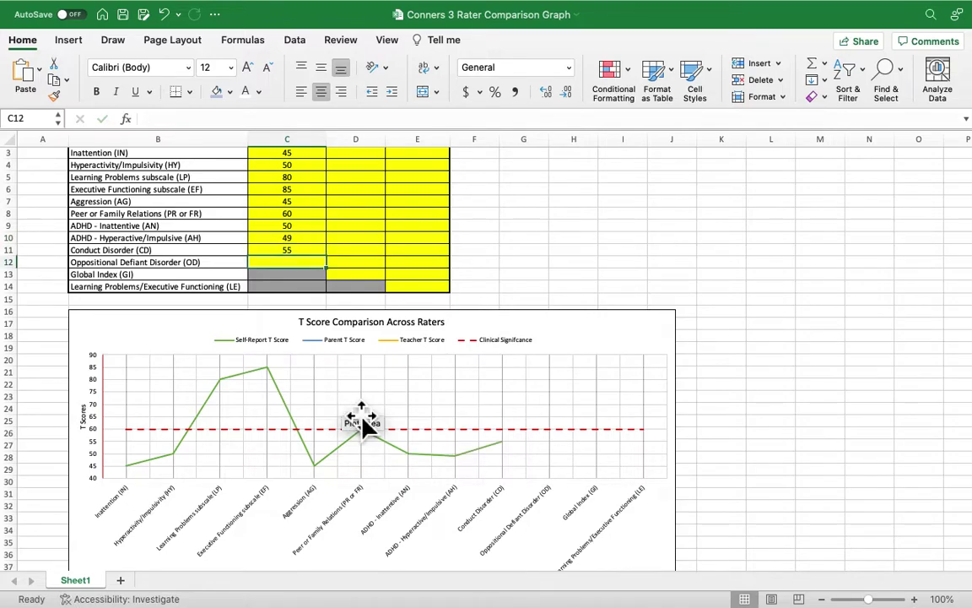
type("70")
key("Return")
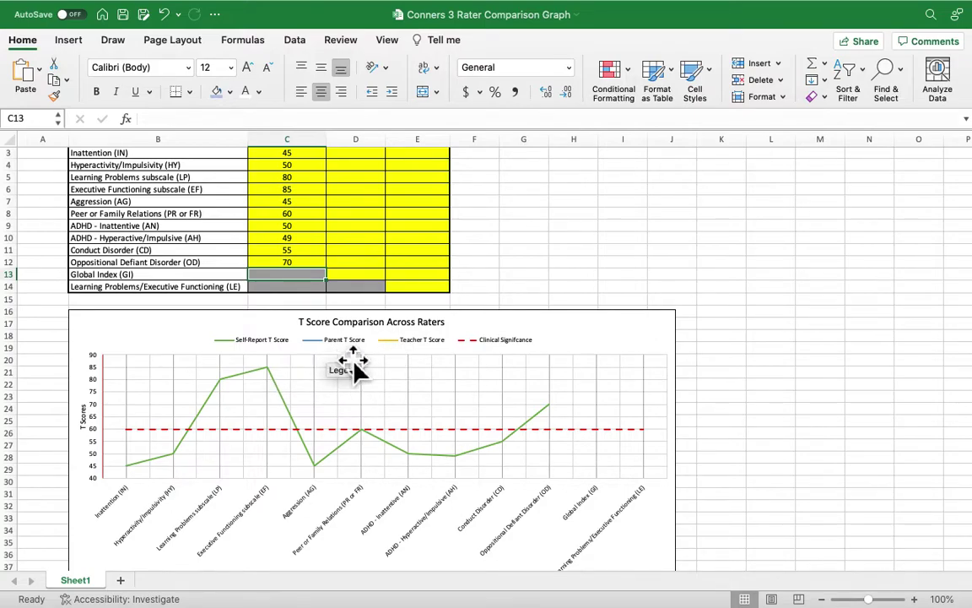
Step: Enter Parent T Scores 50, 60, 57 and 70 for Inattention through the Executive Functioning subscale
scroll(389, 308, "up", 2)
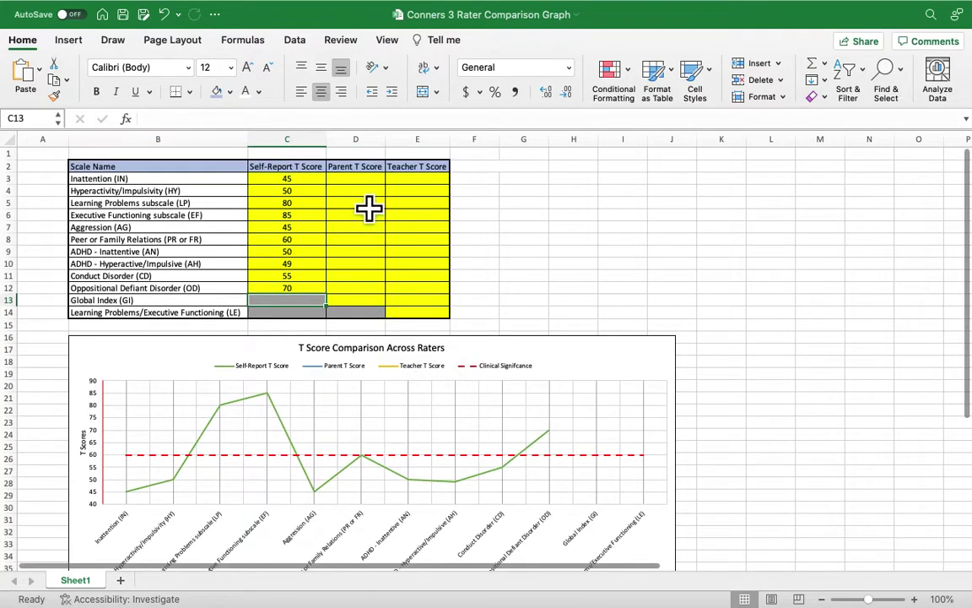
left_click(380, 181)
type("50")
key("Return")
type("60")
key("Return")
type("57")
key("Return")
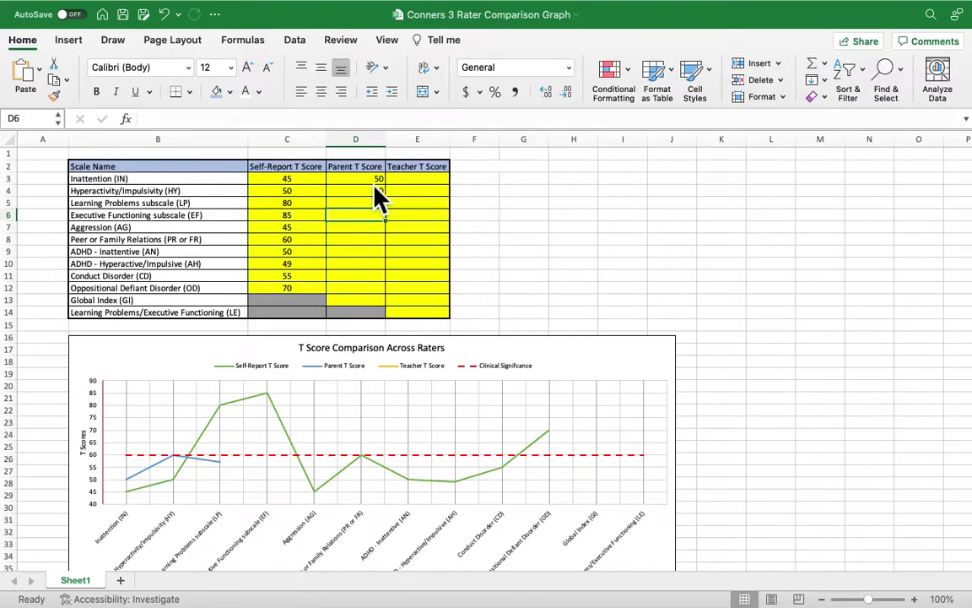
type("70")
key("Return")
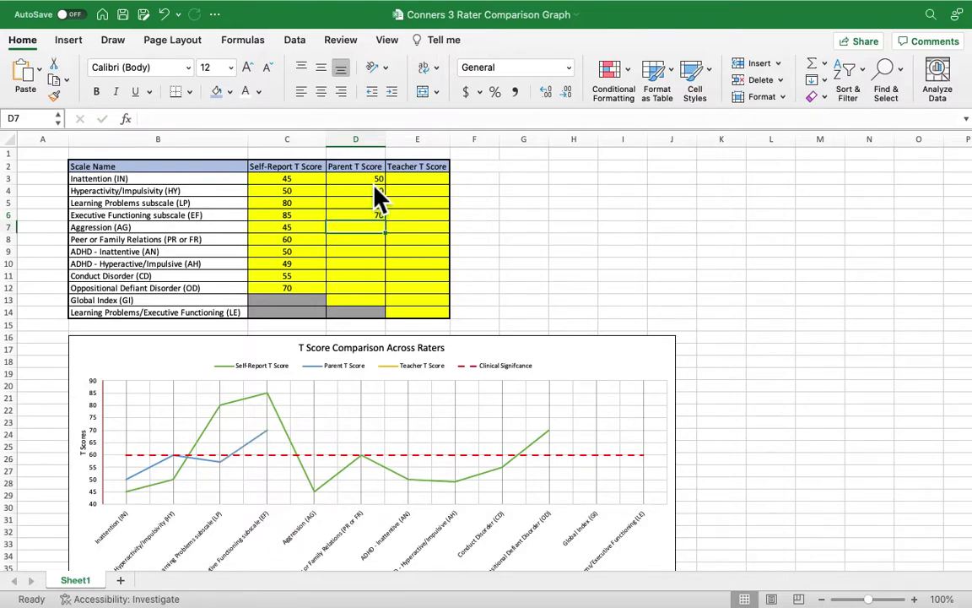
Step: Enter Parent T Scores 60 for Aggression, 55 for Peer or Family Relations and 40 for ADHD - Inattentive
type("60")
key("Return")
type("55")
key("Return")
type("40")
key("Return")
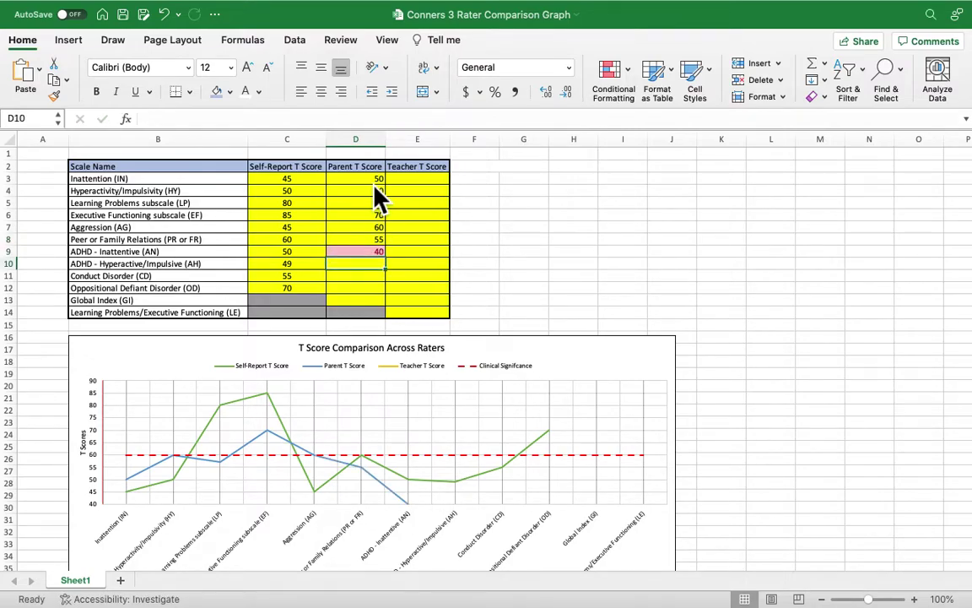
Step: Change the ADHD - Inattentive Parent T Score to 41 and enter 43 for ADHD - Hyperactive/Impulsive
key("Up")
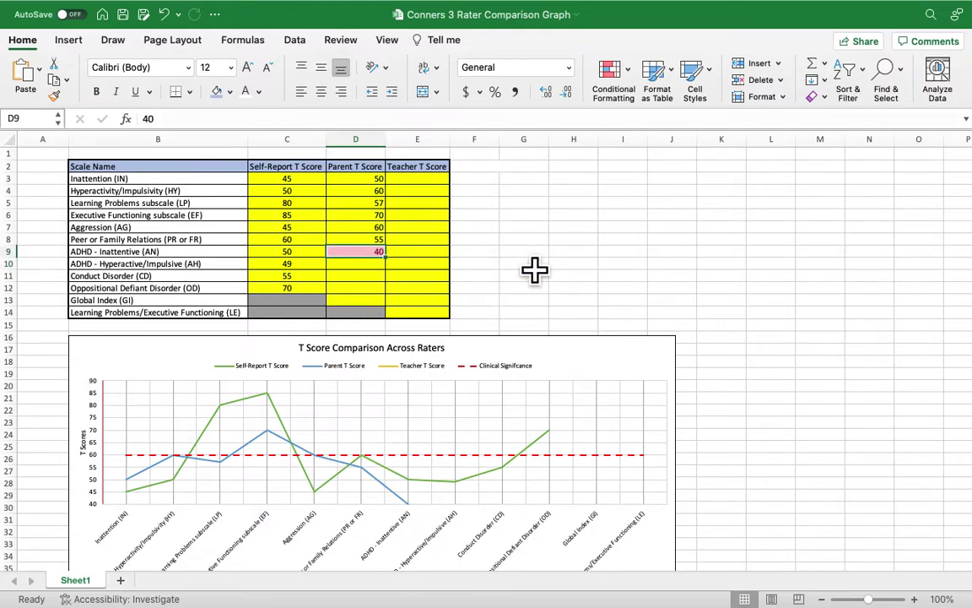
type("41")
key("Return")
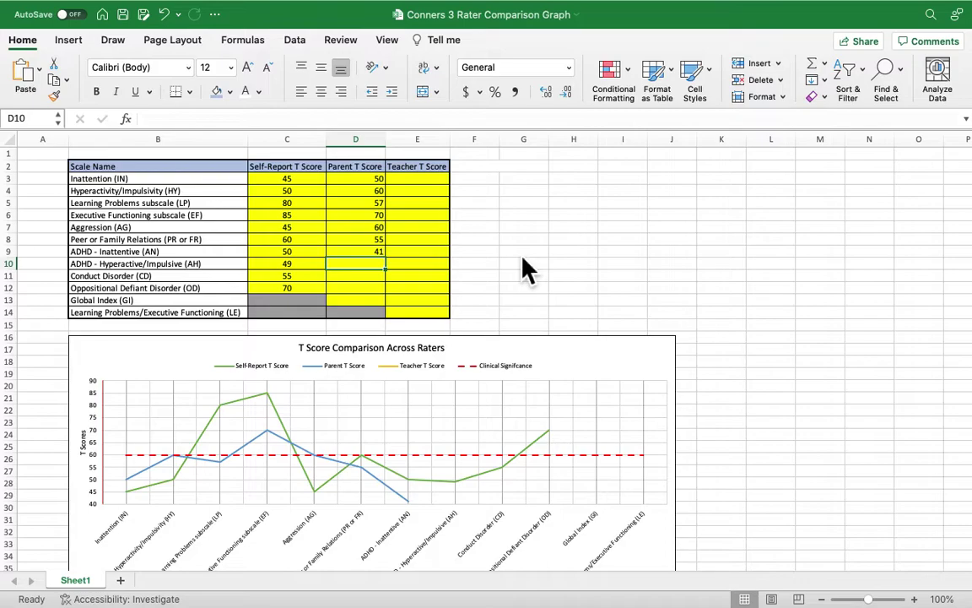
type("43")
key("Return")
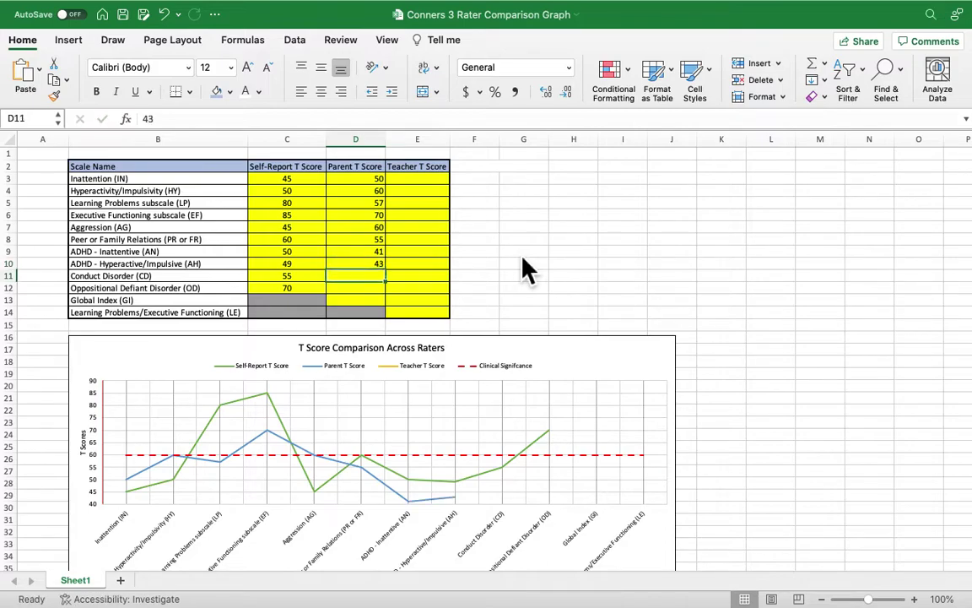
Step: Enter Parent T Scores 49 for Conduct Disorder, 70 for Oppositional Defiant Disorder and 69 for Global Index
type("49")
key("Return")
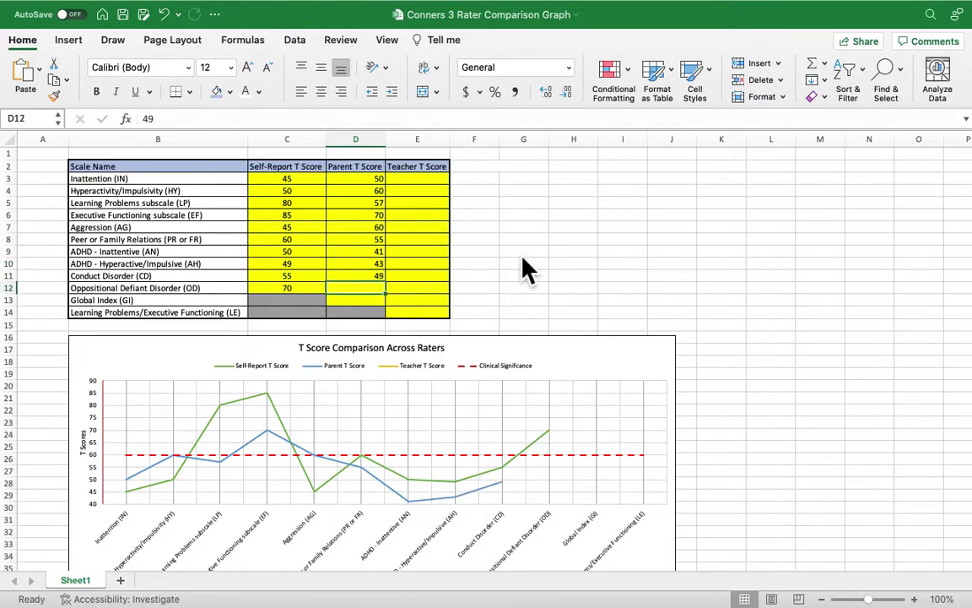
type("70")
key("Return")
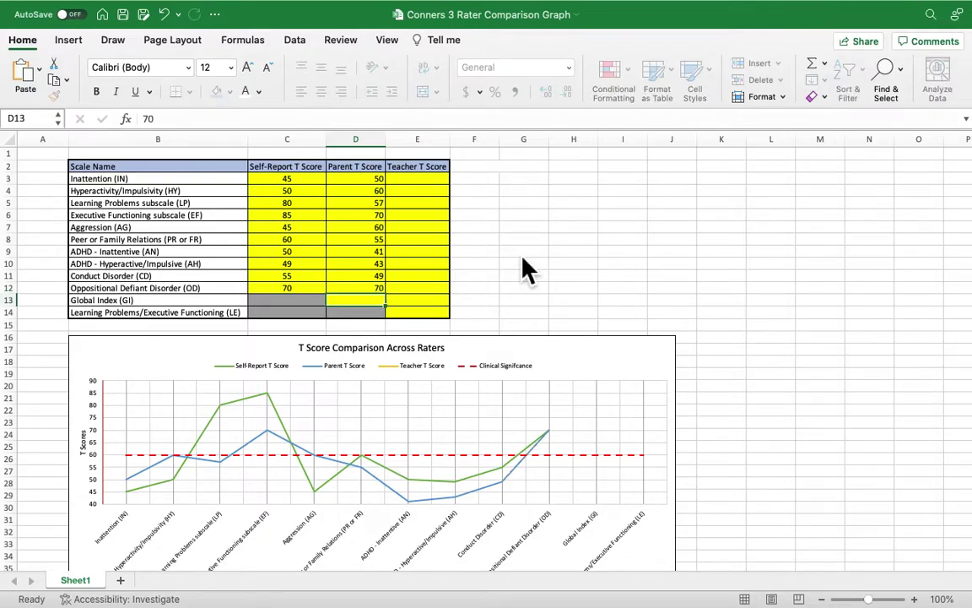
type("69")
key("Return")
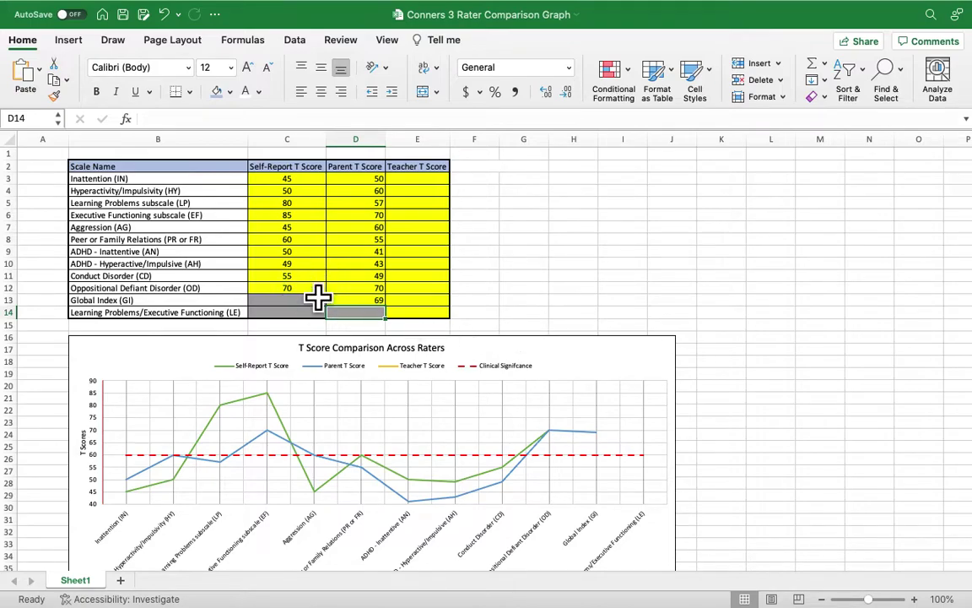
Step: Return to the item score table on the Scores sheet of the Conners 3 SelfReport Template Locked workbook
key("ctrl+Left")
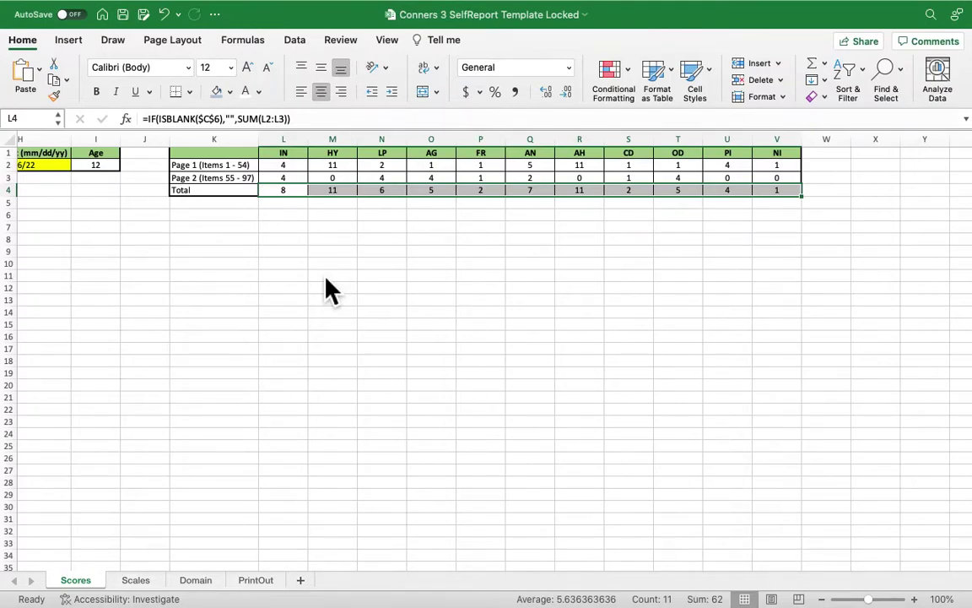
scroll(329, 292, "left", 10)
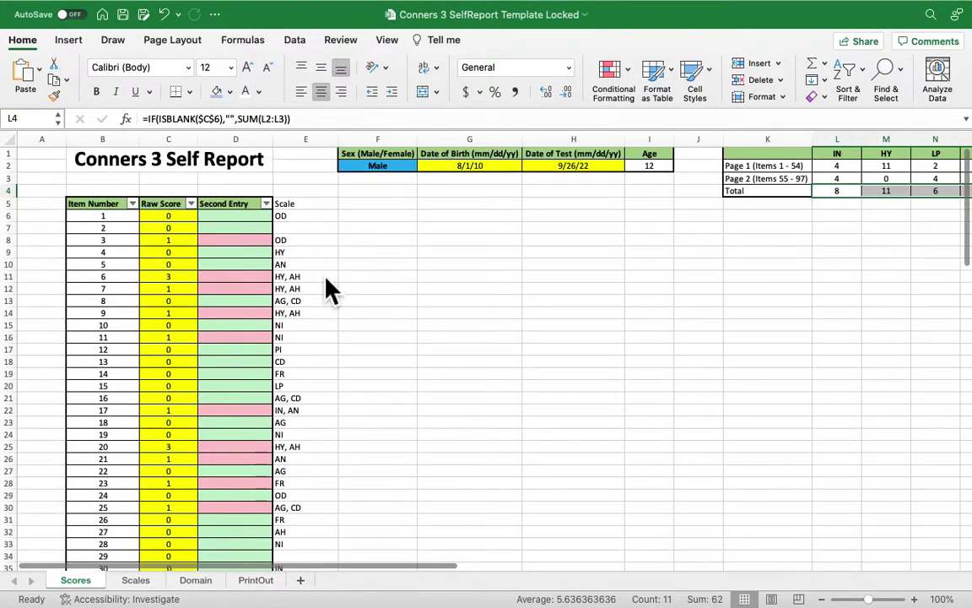